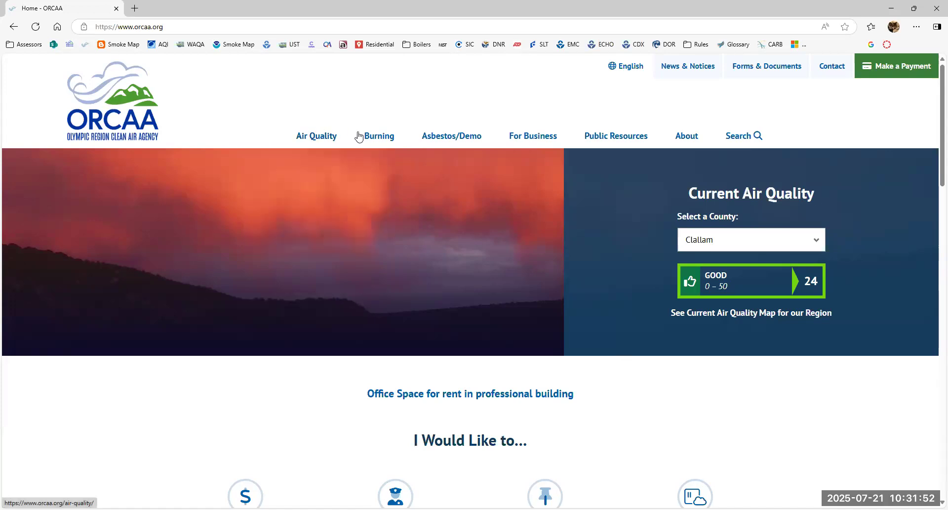
Step: Open the Asbestos & Demolition Notification Form page and go to its Property Owner section
mouse_move(452, 142)
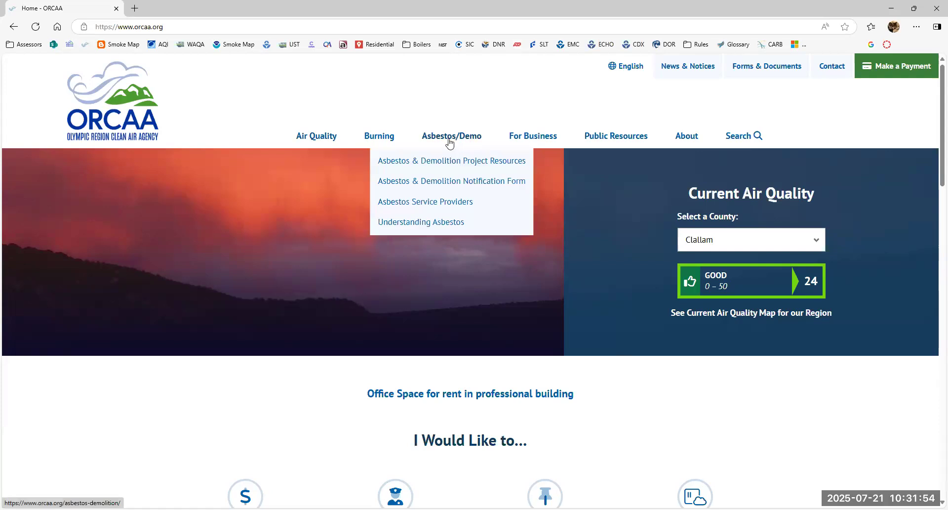
left_click(475, 187)
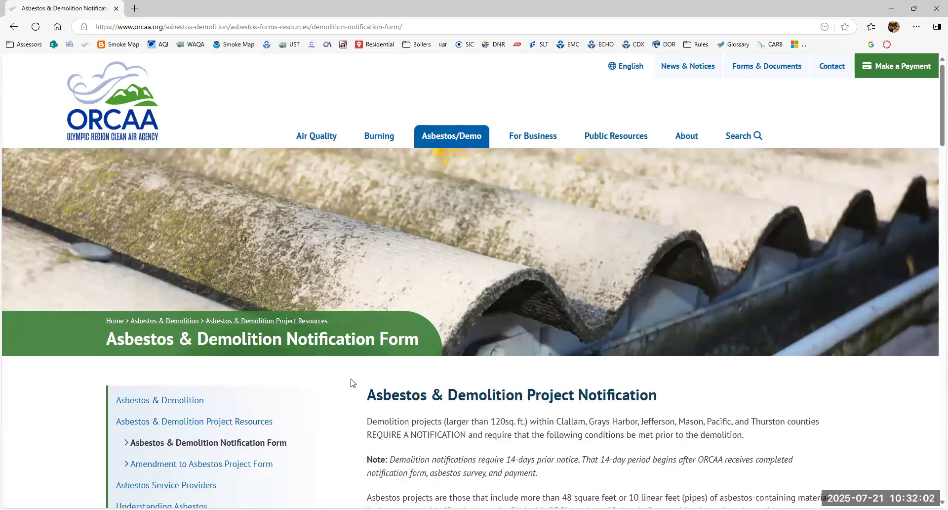
scroll(353, 382, "down", 6)
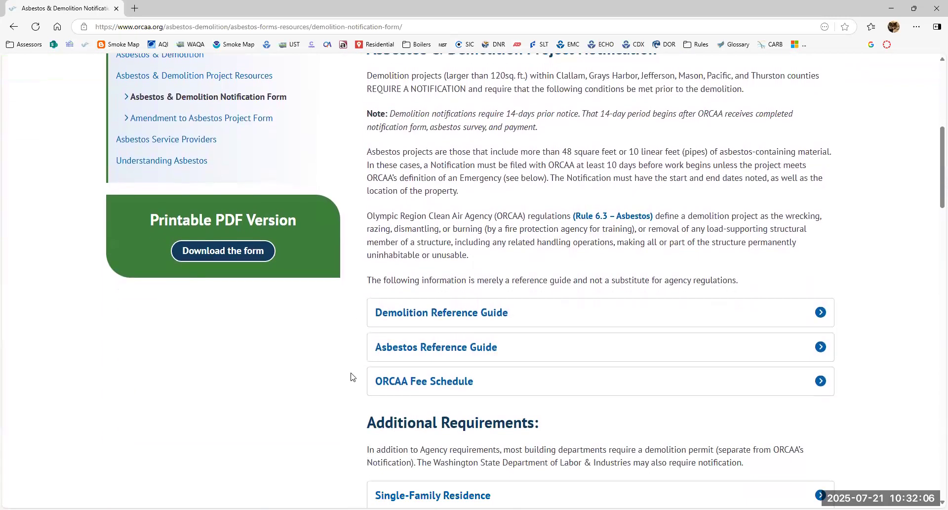
scroll(351, 346, "down", 1)
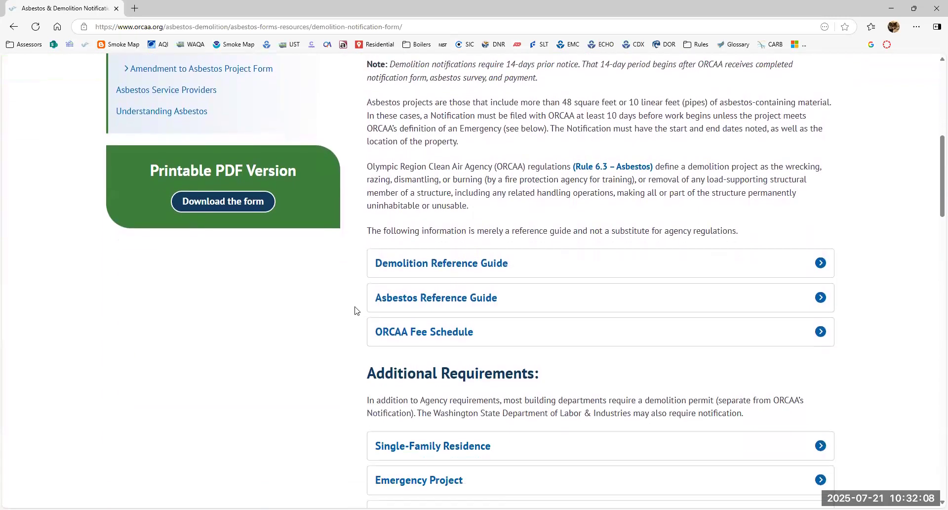
scroll(354, 297, "down", 1)
scroll(353, 298, "down", 1)
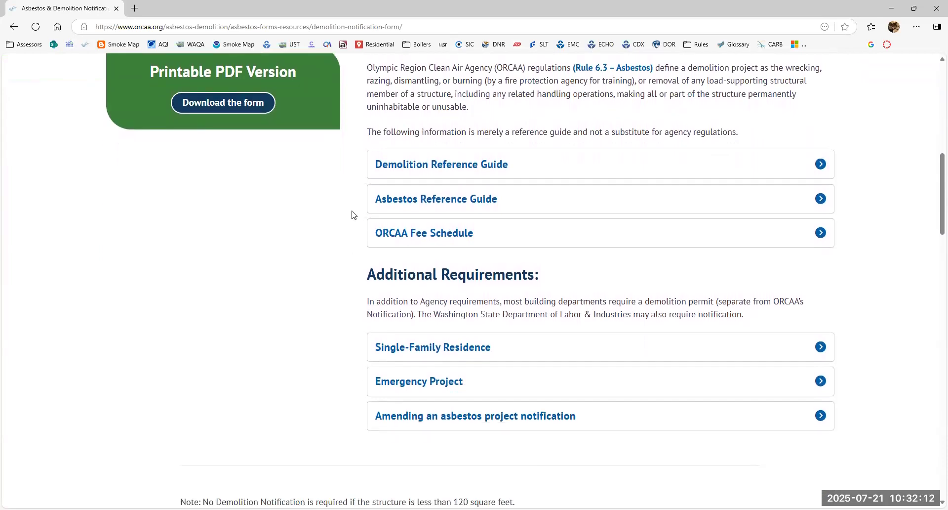
scroll(350, 220, "down", 8)
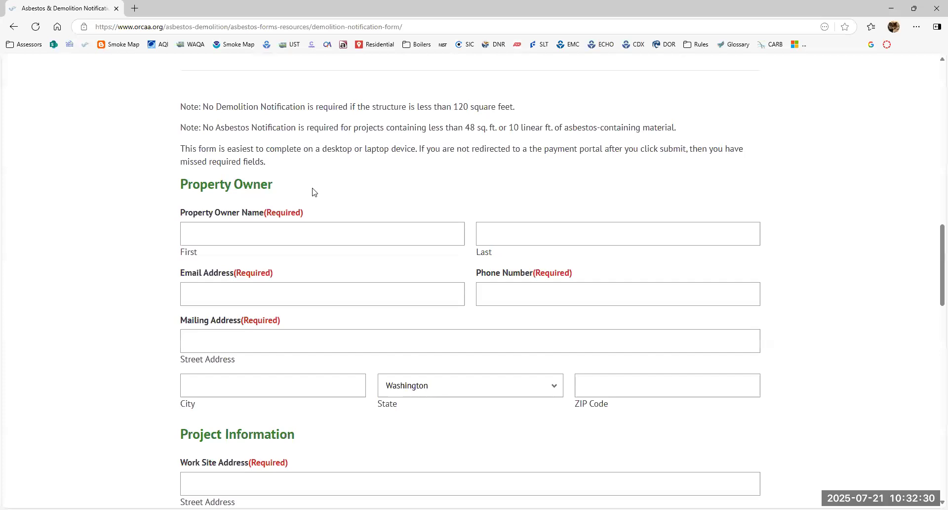
scroll(313, 192, "down", 1)
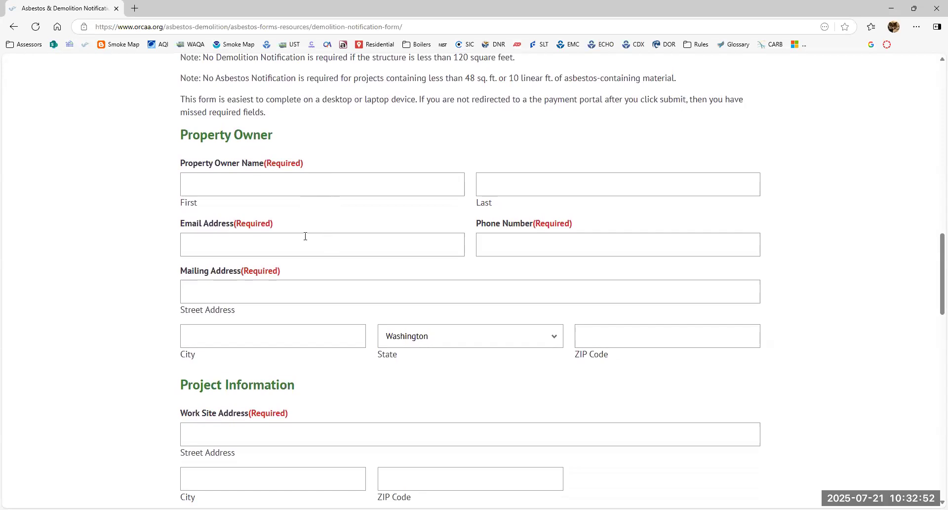
left_click(311, 186)
left_click(163, 188)
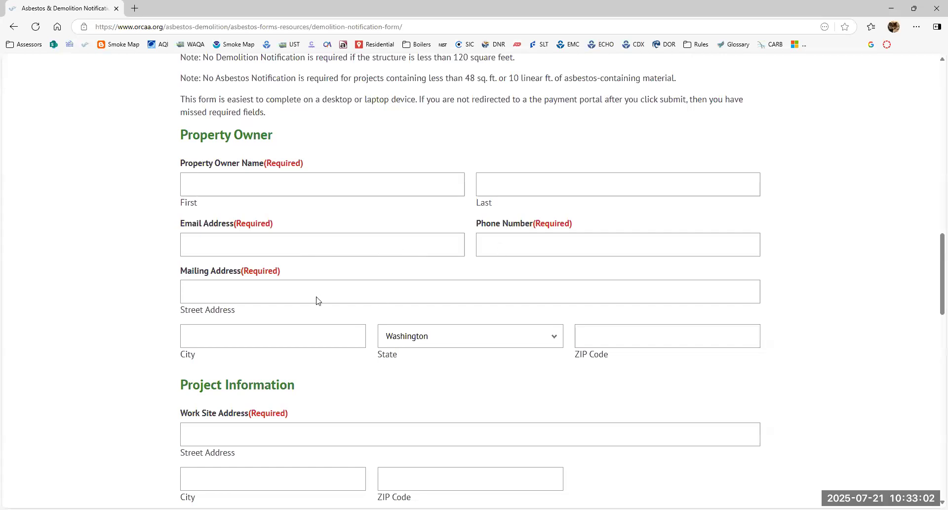
Step: View the county choices under Project Information and answer No to the property owner's primary residence question
scroll(148, 301, "down", 4)
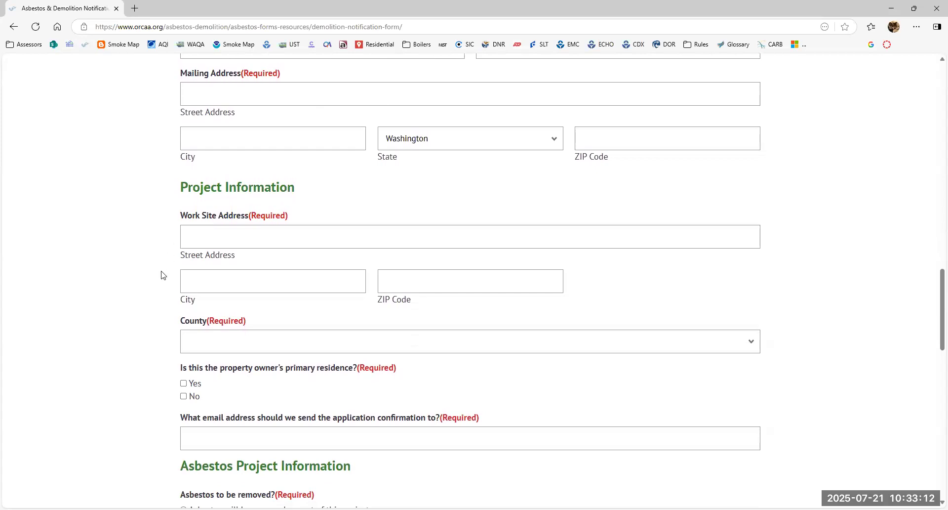
scroll(173, 281, "down", 1)
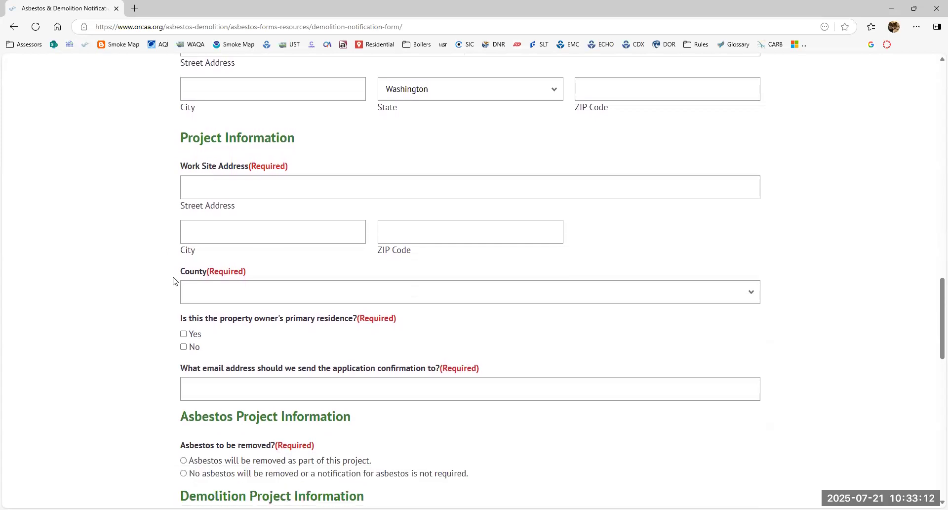
left_click(208, 295)
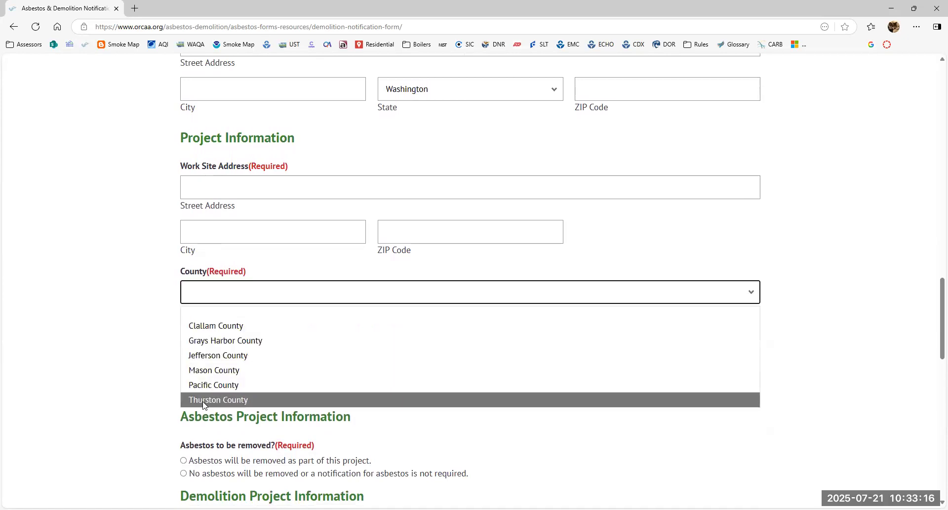
left_click(174, 344)
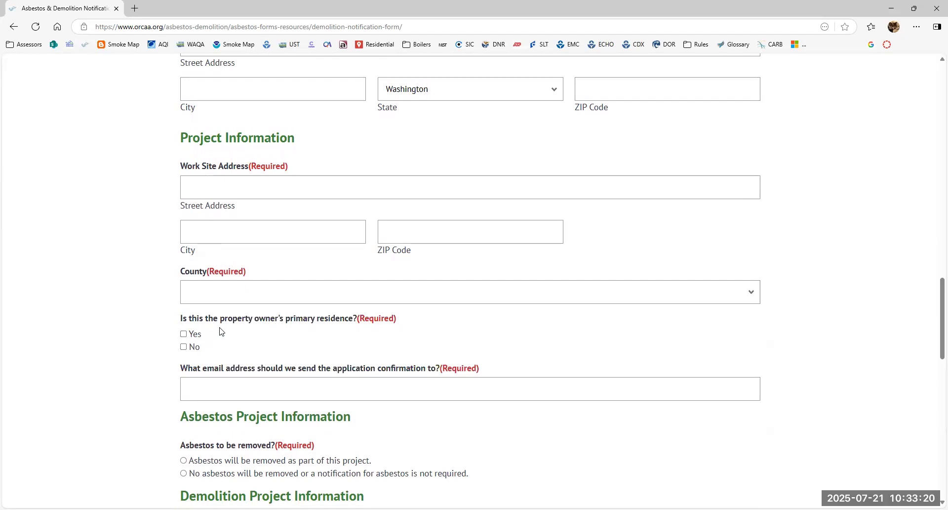
left_click(195, 349)
Step: Indicate that asbestos will be removed as part of this project and that no asbestos notification has already been filed with ORCAA
scroll(163, 366, "down", 1)
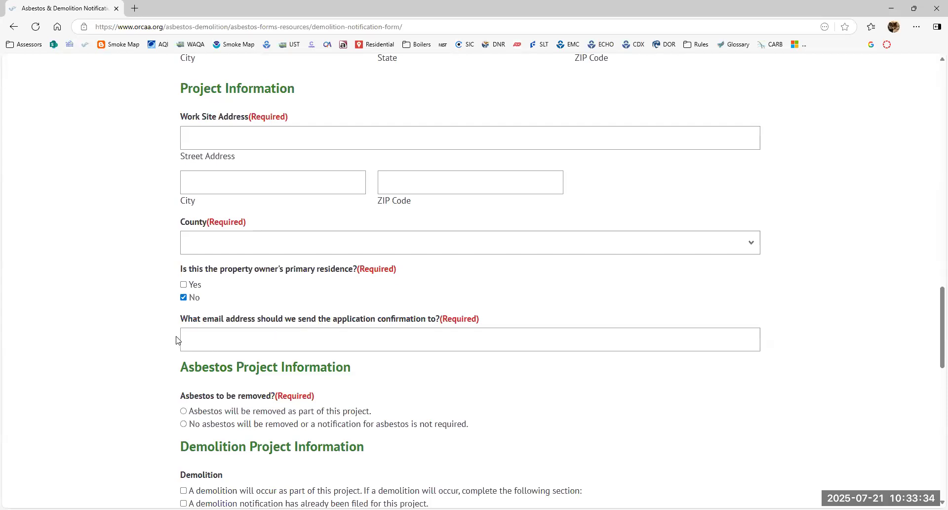
scroll(176, 339, "down", 2)
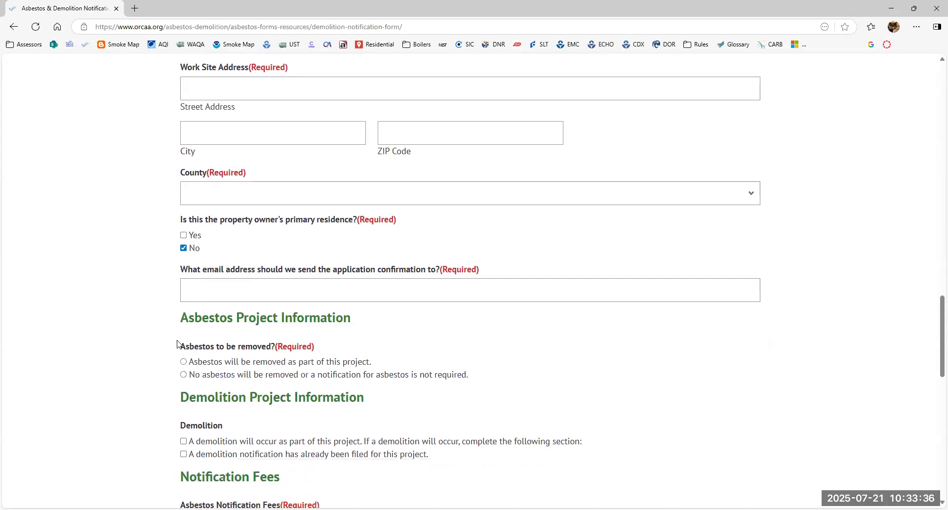
scroll(156, 300, "down", 1)
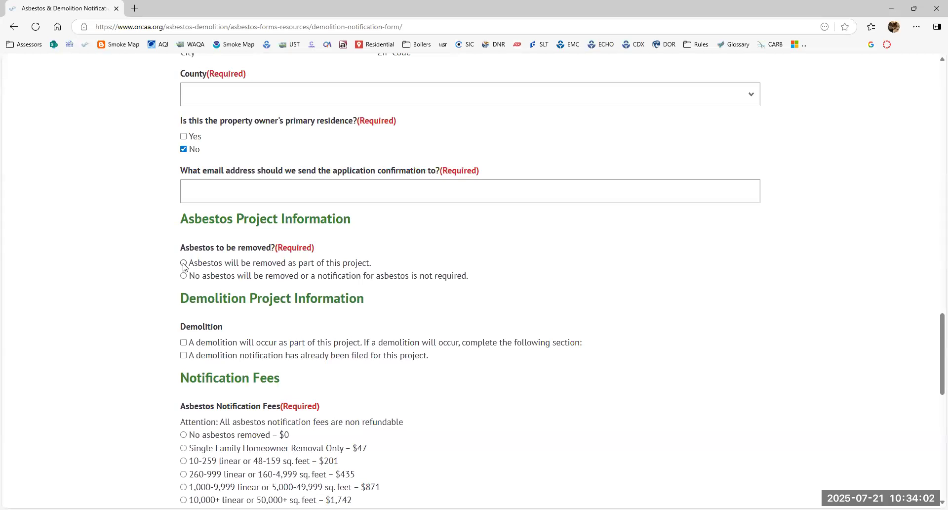
left_click(183, 264)
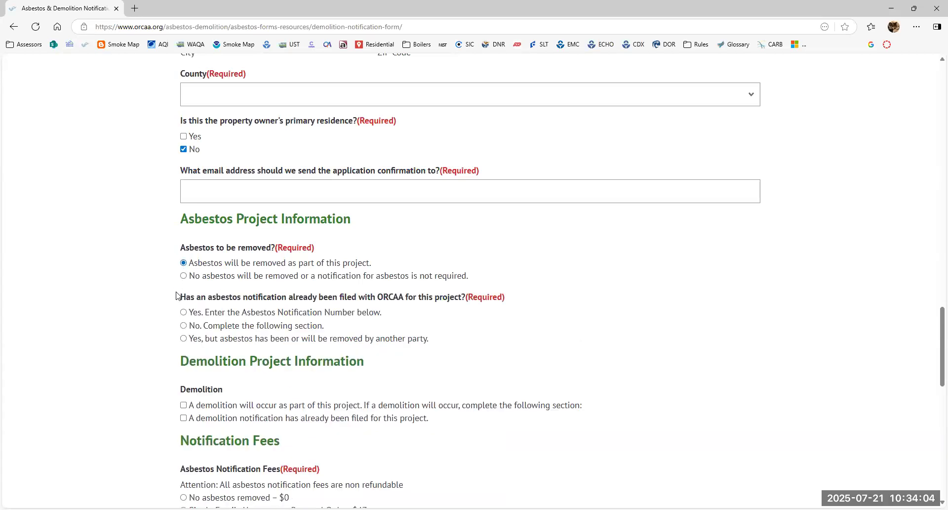
left_click(185, 326)
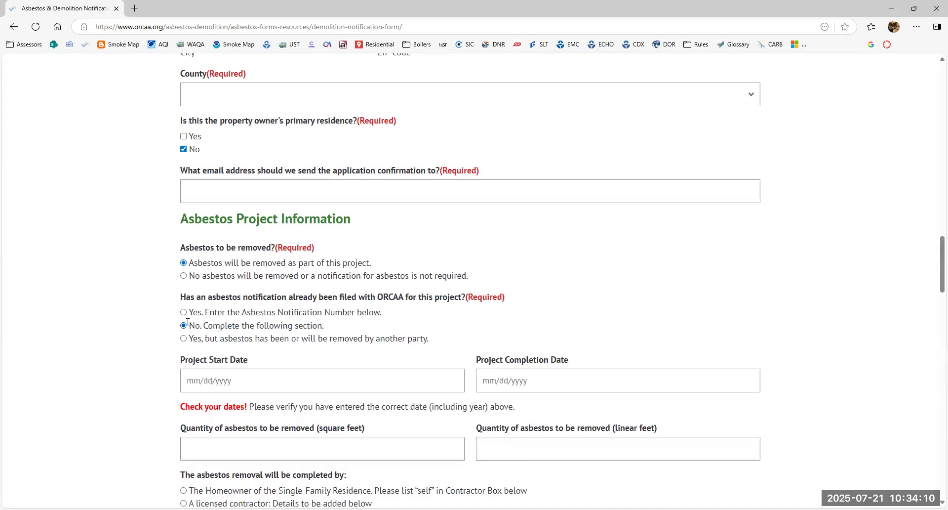
Step: Set the asbestos project's start date to 08/12/2025 and its completion date to 08/16/2025
scroll(165, 330, "down", 2)
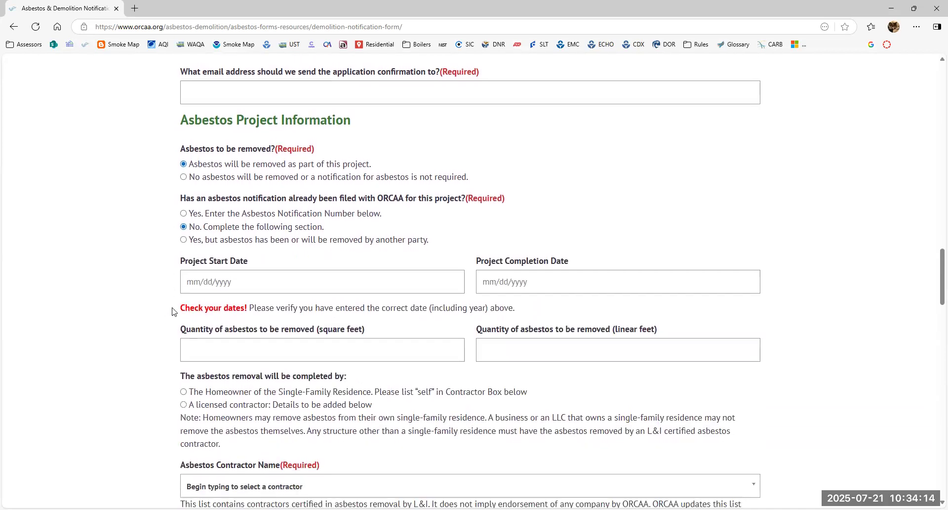
left_click(197, 284)
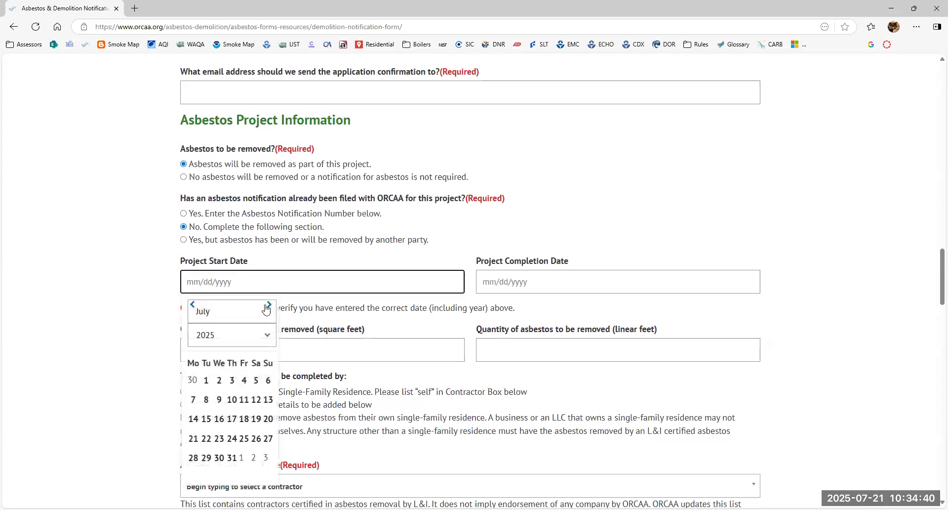
left_click(270, 306)
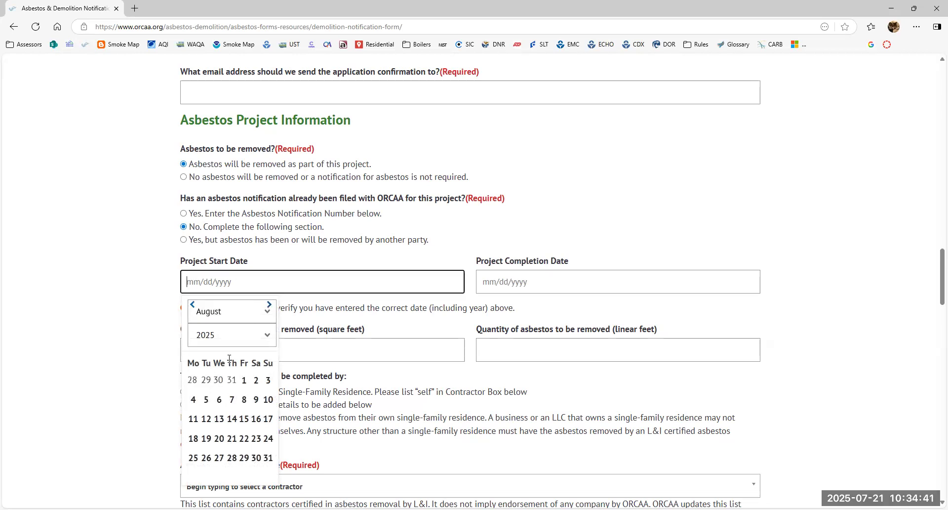
left_click(207, 420)
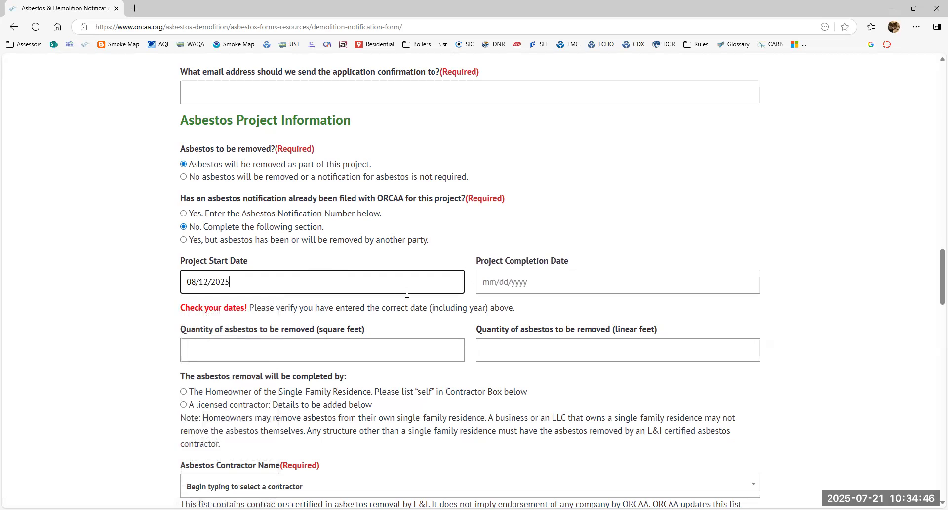
left_click(551, 277)
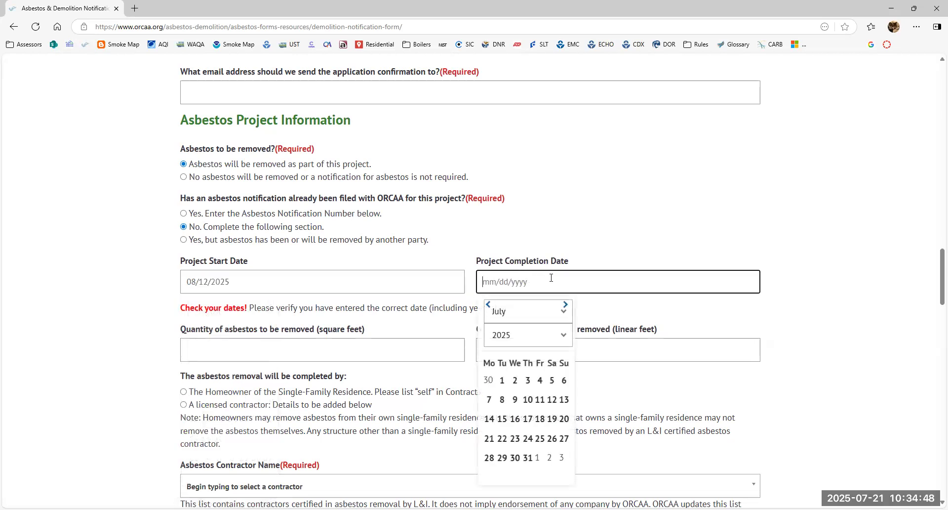
left_click(565, 307)
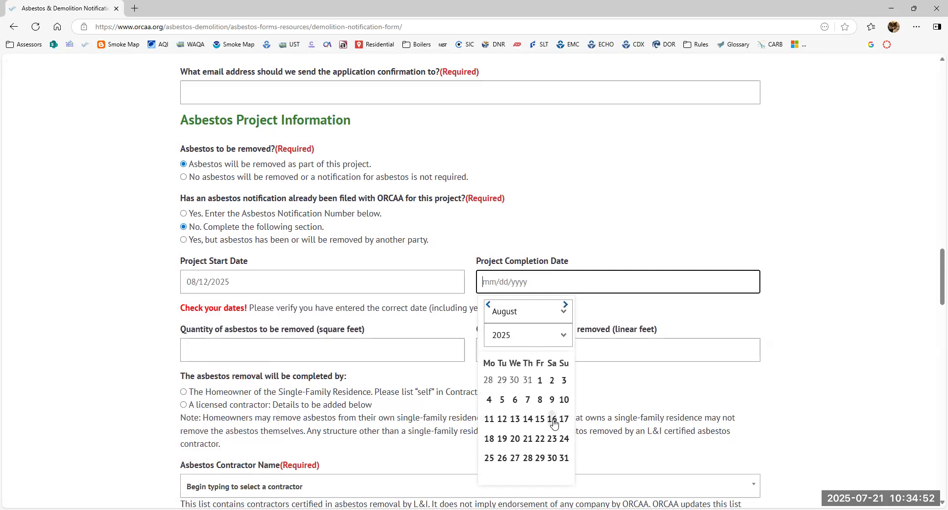
left_click(552, 419)
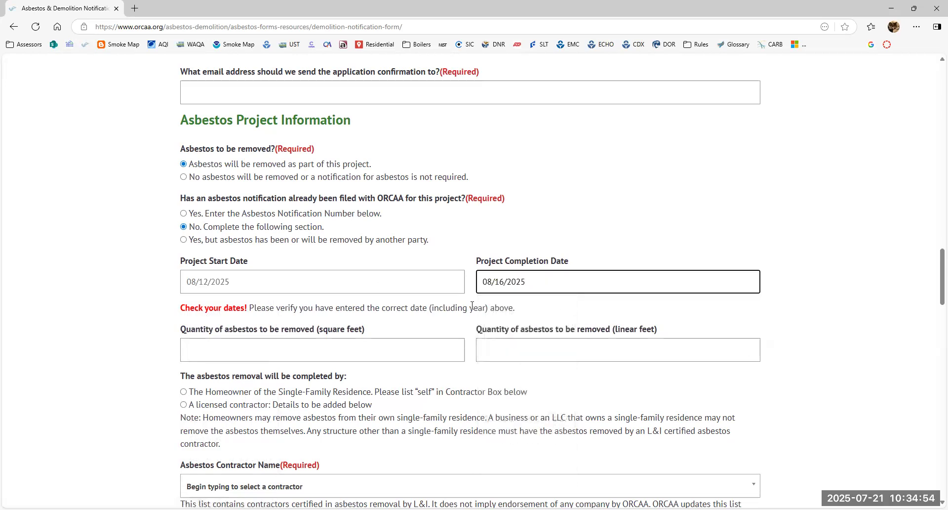
Step: Enter 500 square feet as the quantity of asbestos to be removed
scroll(434, 320, "down", 1)
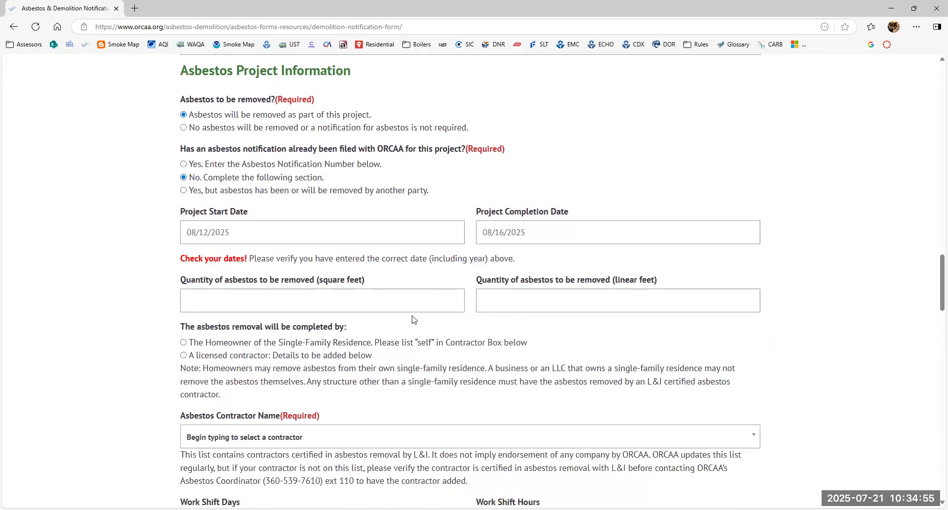
left_click(330, 302)
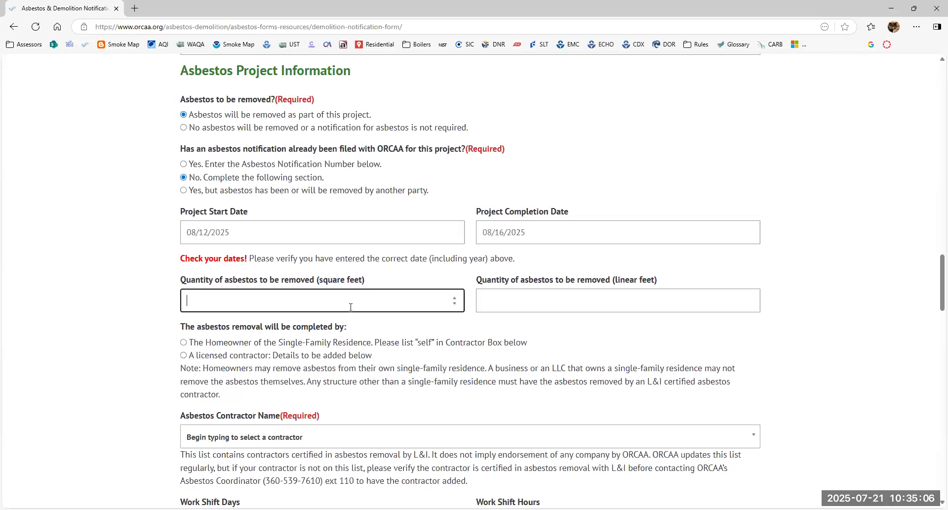
type("500")
left_click(363, 328)
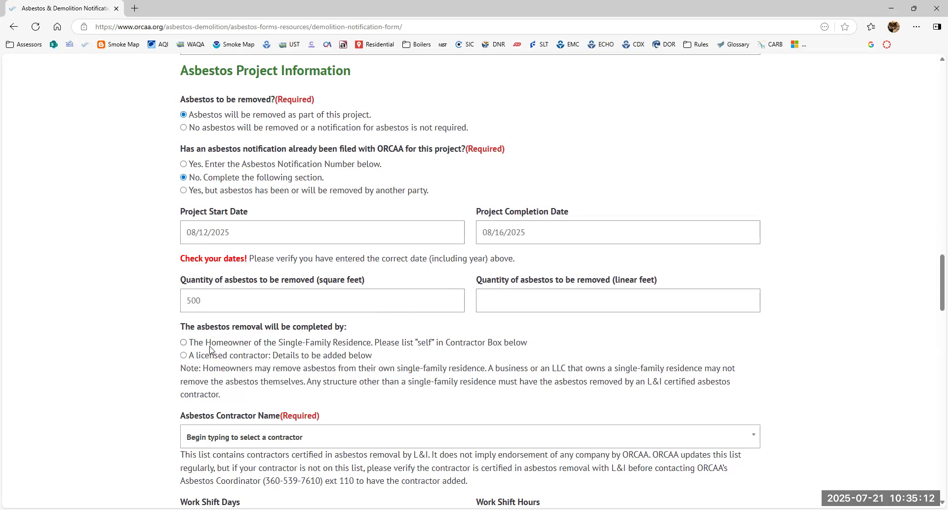
Step: Choose a licensed contractor for the asbestos removal and mark it as Not a NESHAP Project (10-day waiting period)
scroll(203, 325, "down", 1)
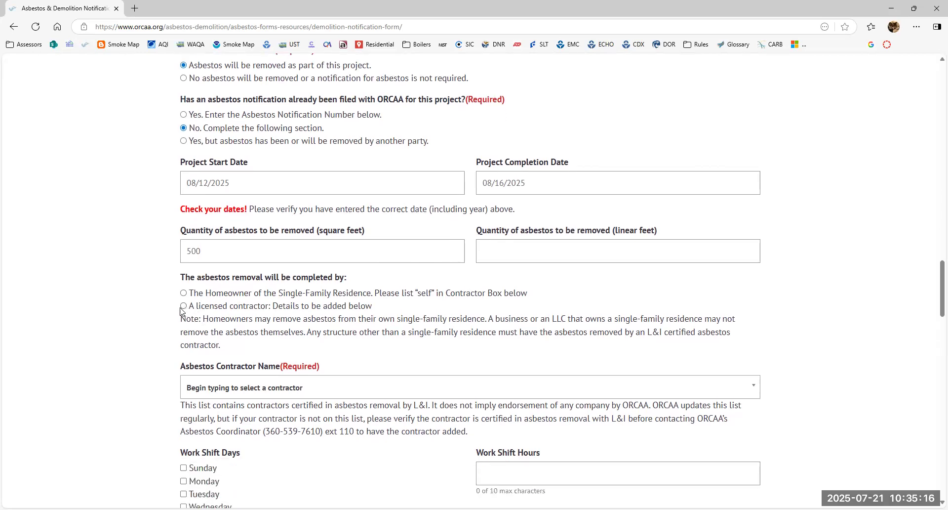
left_click(182, 306)
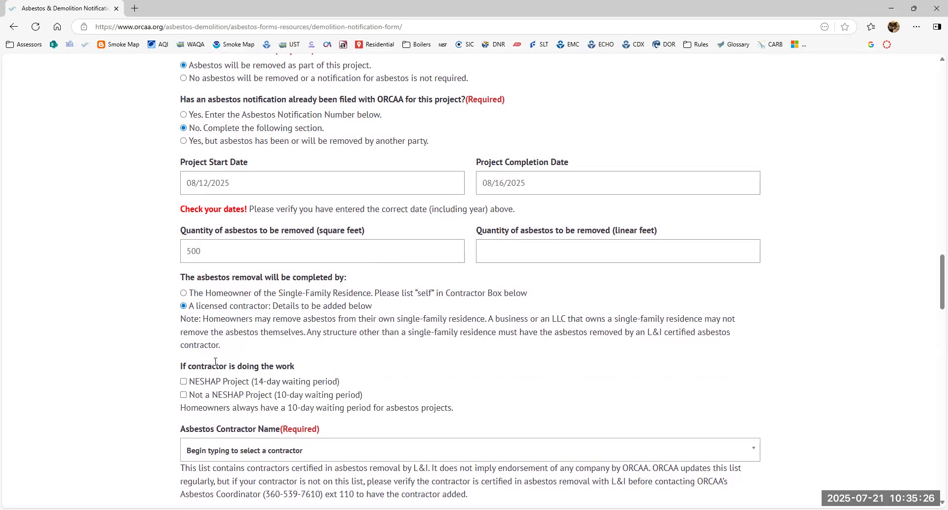
scroll(208, 360, "down", 1)
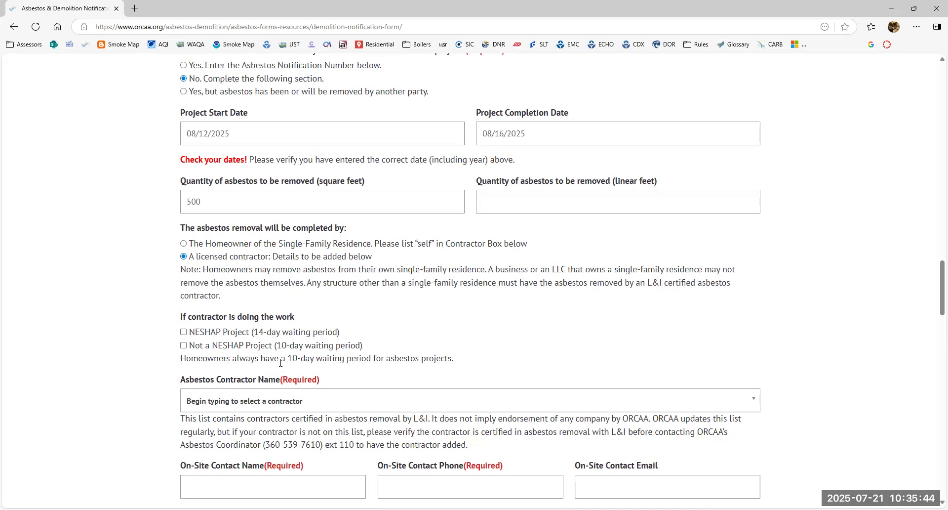
left_click(183, 345)
Step: View the list of certified asbestos contractors without selecting one
scroll(168, 359, "down", 2)
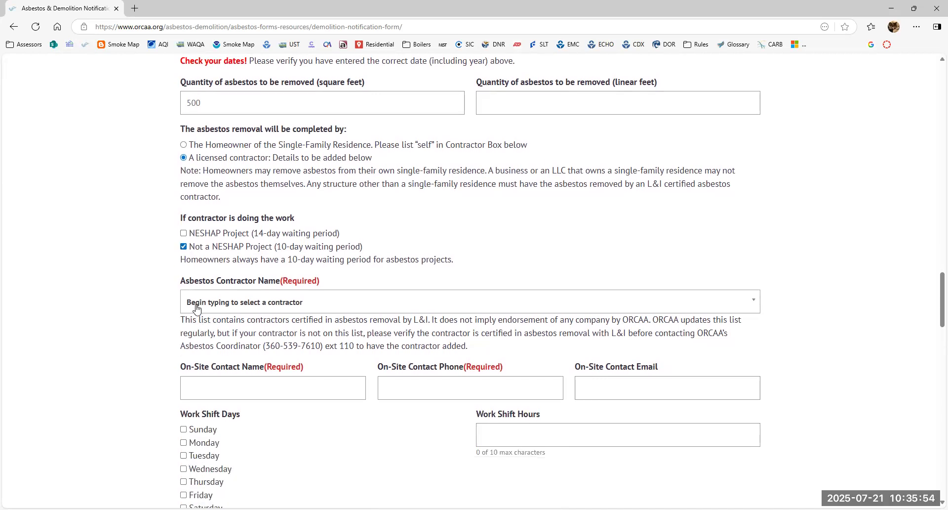
left_click(225, 306)
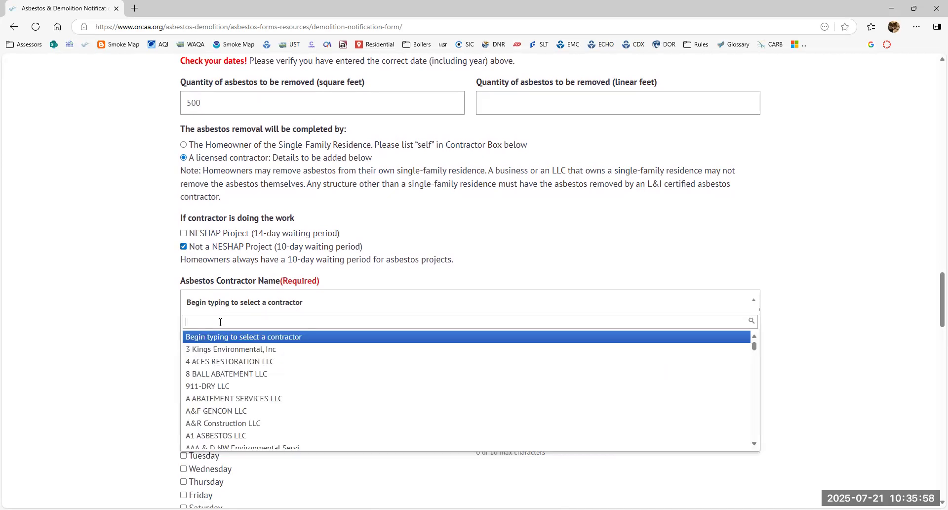
left_click(173, 322)
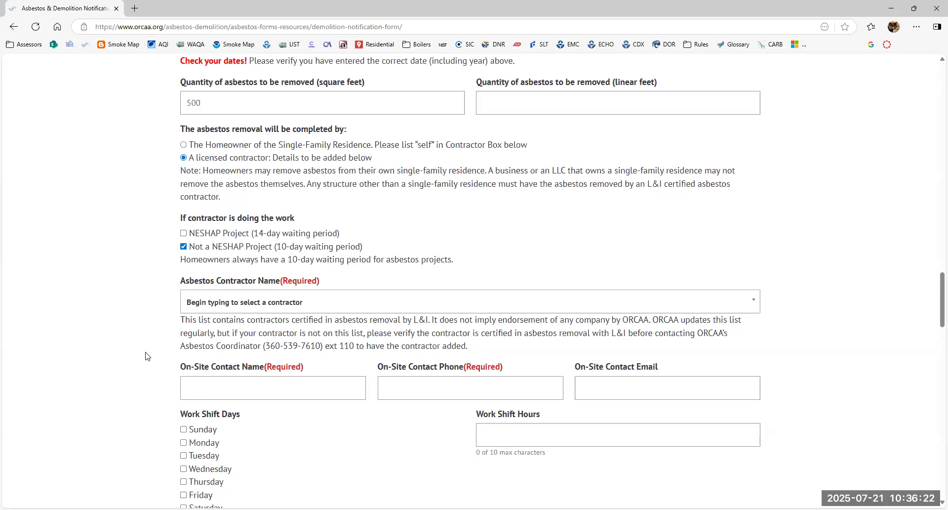
Step: Mark Monday through Friday as the work shift days for the asbestos project
scroll(147, 353, "down", 2)
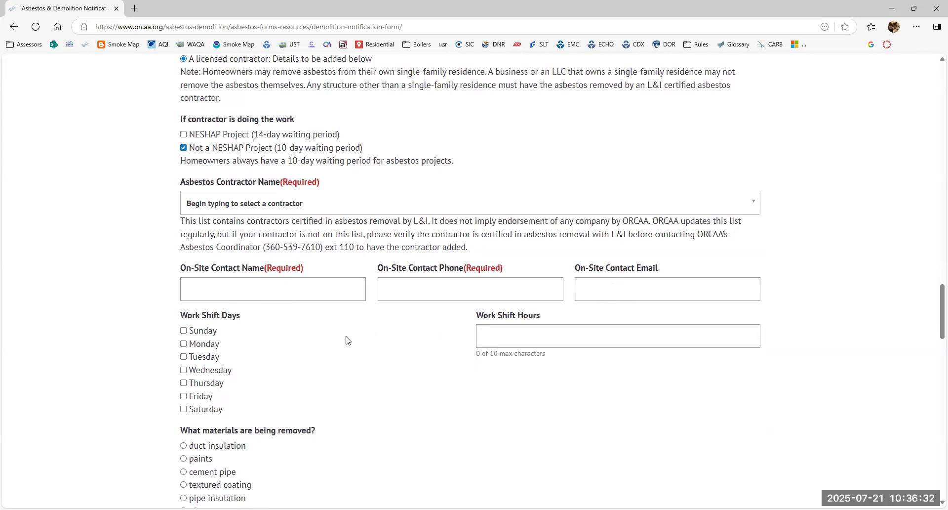
scroll(232, 329, "down", 1)
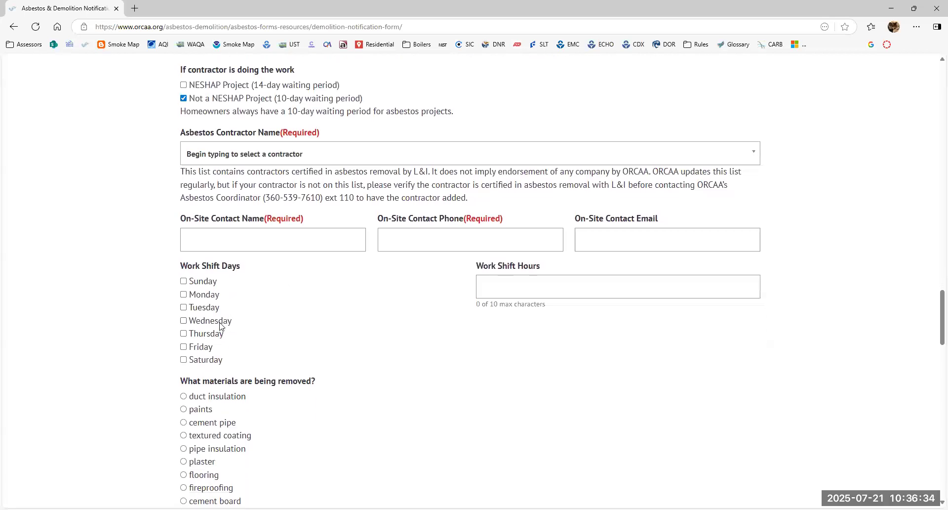
left_click(184, 295)
left_click(184, 308)
left_click(183, 321)
left_click(184, 334)
left_click(184, 346)
Step: Enter 7:00-3:30 as the work shift hours
left_click(494, 288)
left_click(491, 289)
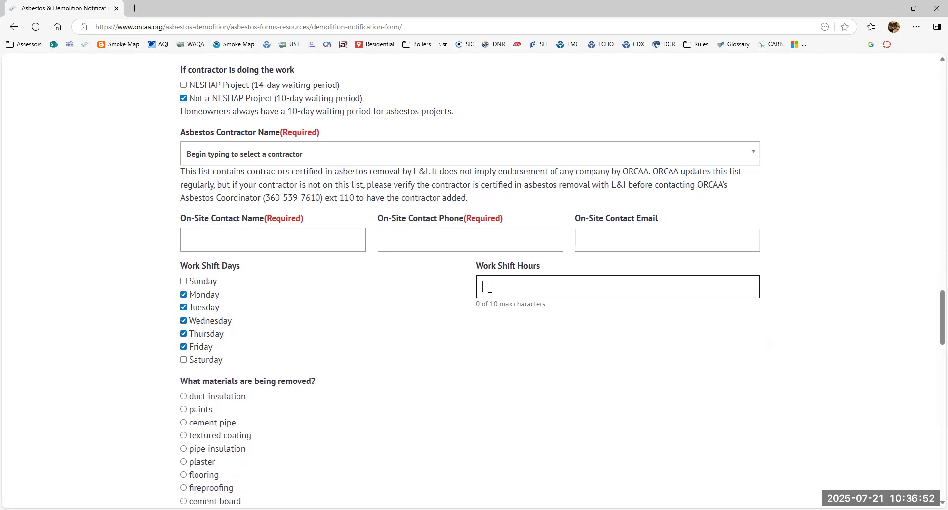
type("00-3:00")
key("BackSpace")
type("30")
left_click(428, 303)
Step: Choose Other as the type of material being removed
scroll(285, 329, "down", 1)
scroll(284, 329, "down", 1)
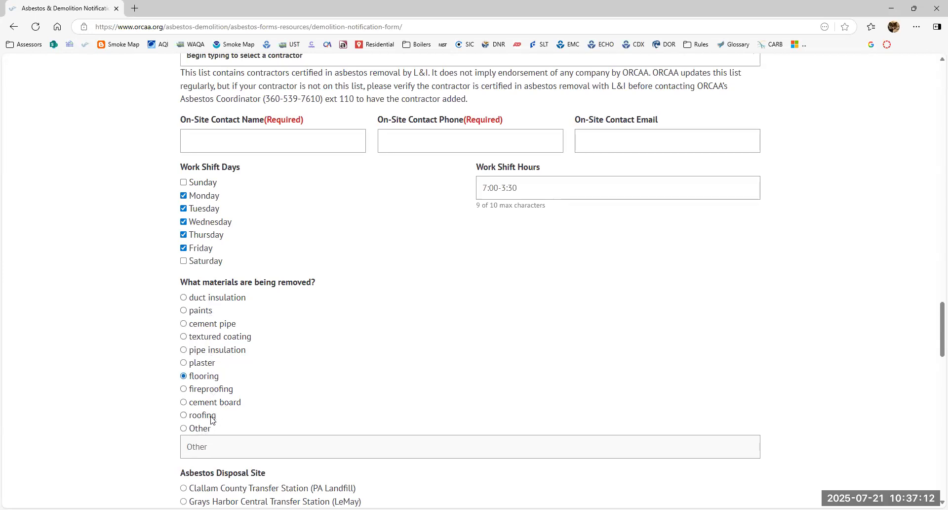
left_click(184, 427)
left_click(195, 444)
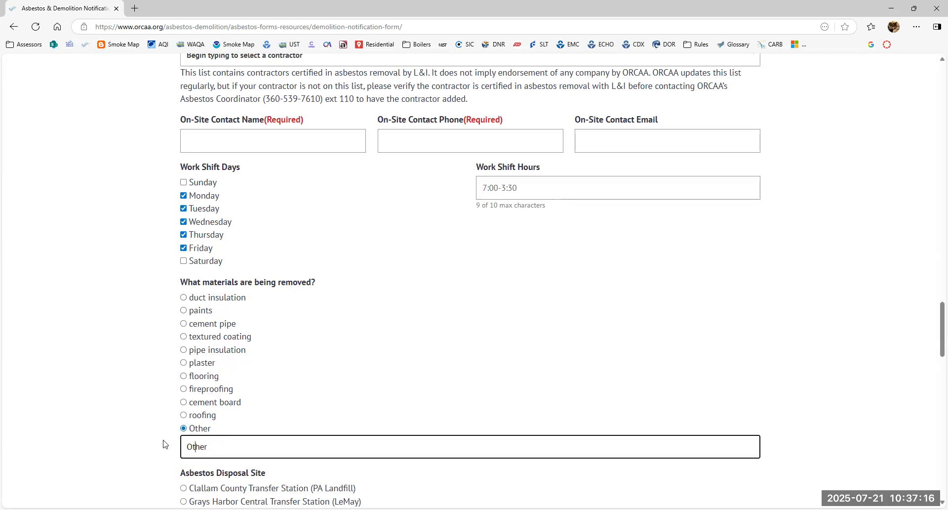
scroll(149, 415, "down", 1)
left_click(148, 410)
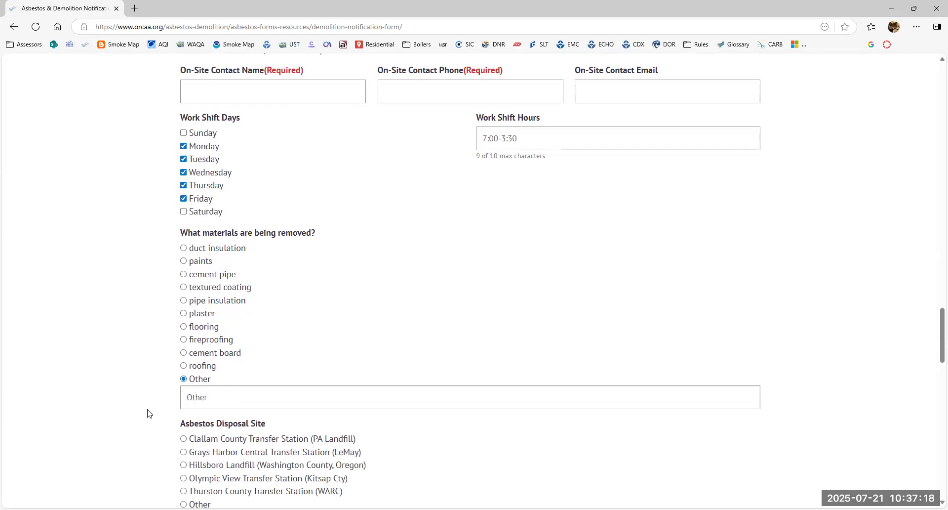
Step: Choose Thurston County Transfer Station (WARC) as the asbestos disposal site
scroll(148, 410, "down", 2)
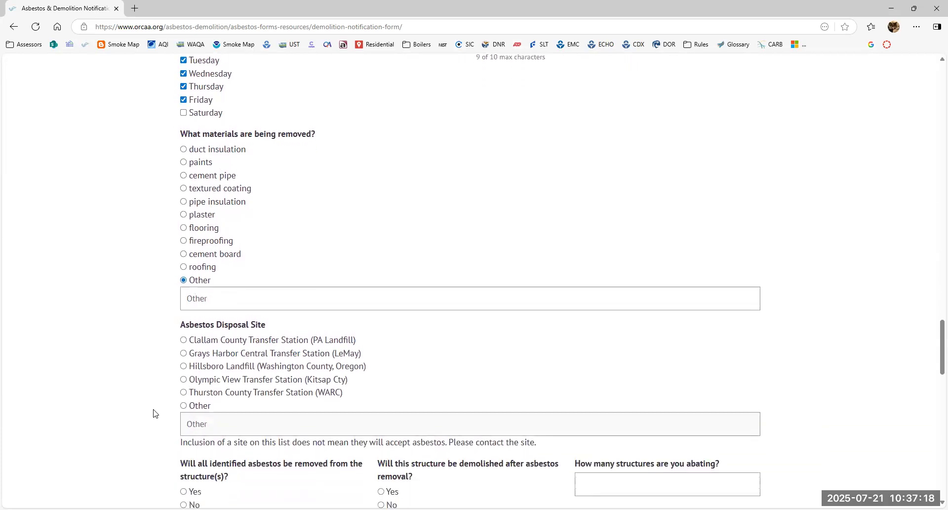
left_click_drag(194, 394, 276, 402)
left_click(184, 392)
Step: Answer Yes to removing all identified asbestos and to demolishing the structure after removal, and enter 1 as the number of structures being abated
scroll(168, 395, "down", 1)
scroll(165, 398, "down", 3)
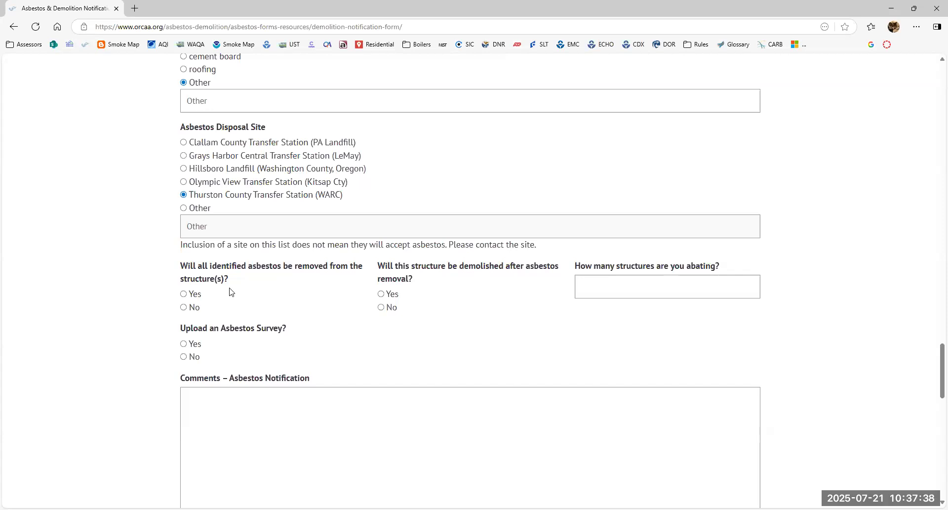
left_click(184, 295)
left_click(382, 295)
left_click(585, 286)
type("1")
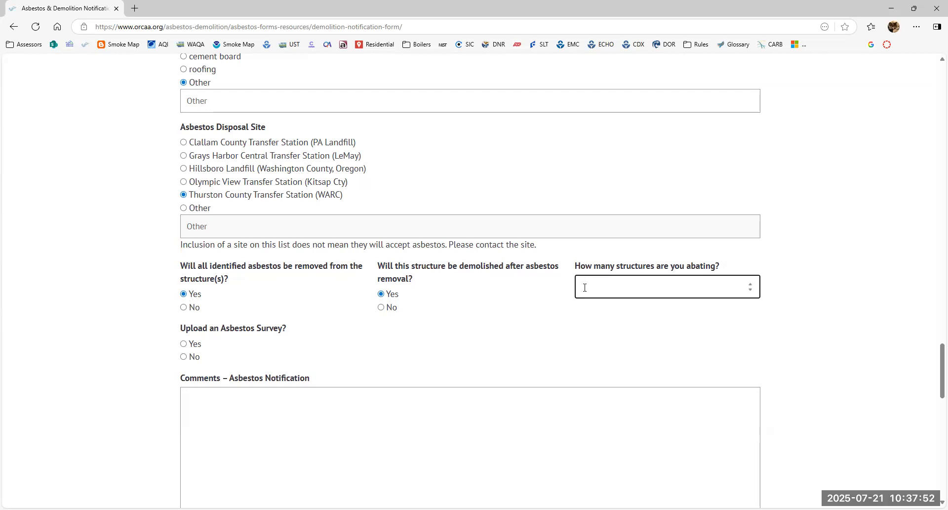
left_click(562, 302)
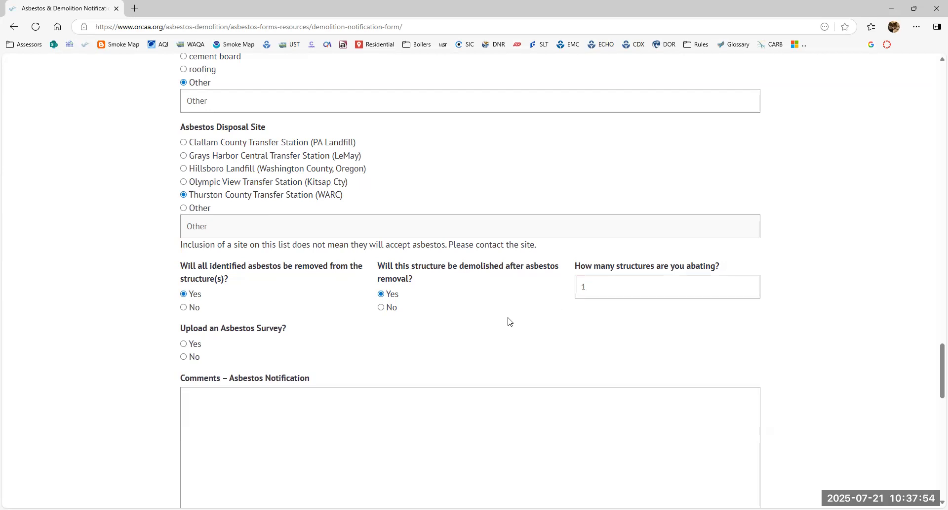
double_click(583, 289)
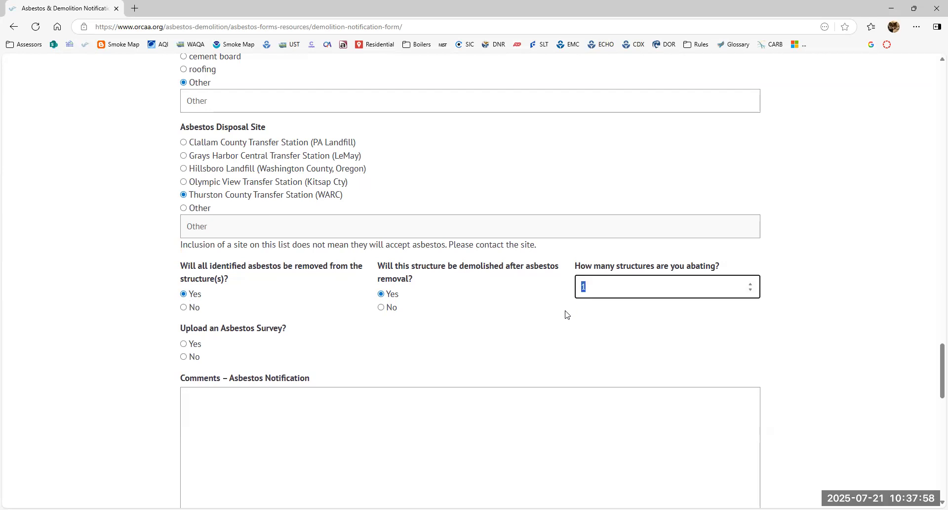
left_click(567, 315)
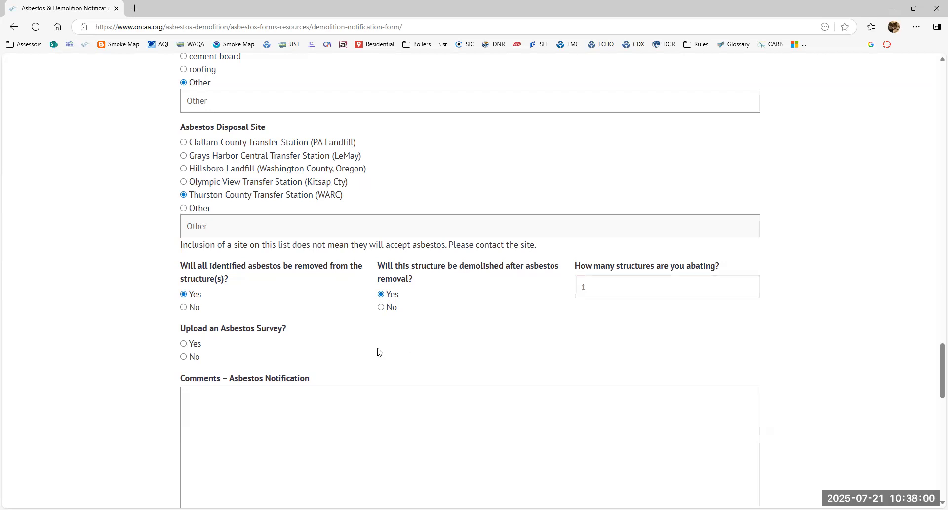
Step: Answer Yes to uploading an asbestos survey and open the file selection, then close it without choosing a file
scroll(229, 351, "down", 1)
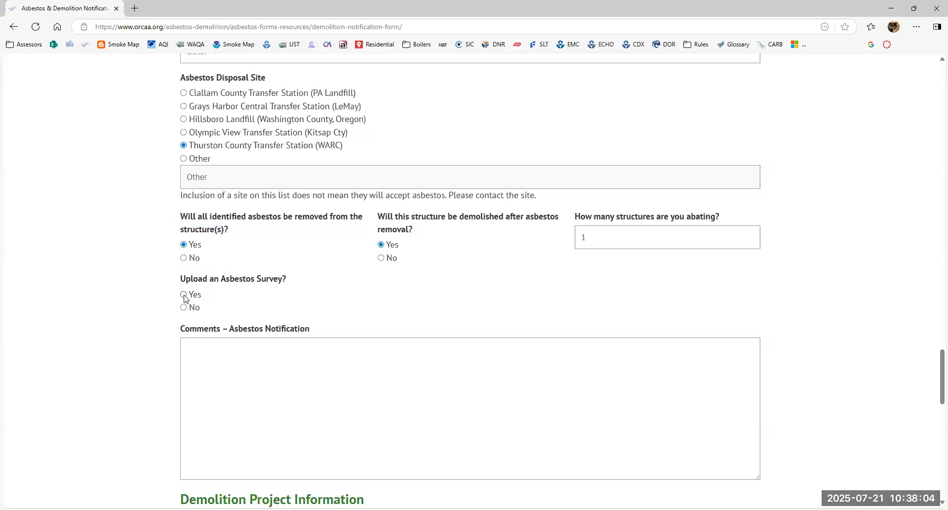
left_click(184, 295)
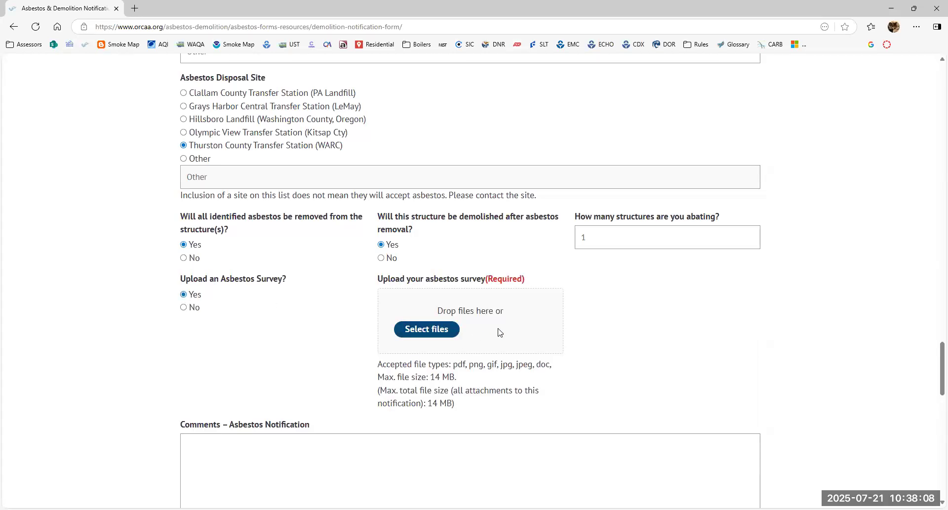
left_click(437, 334)
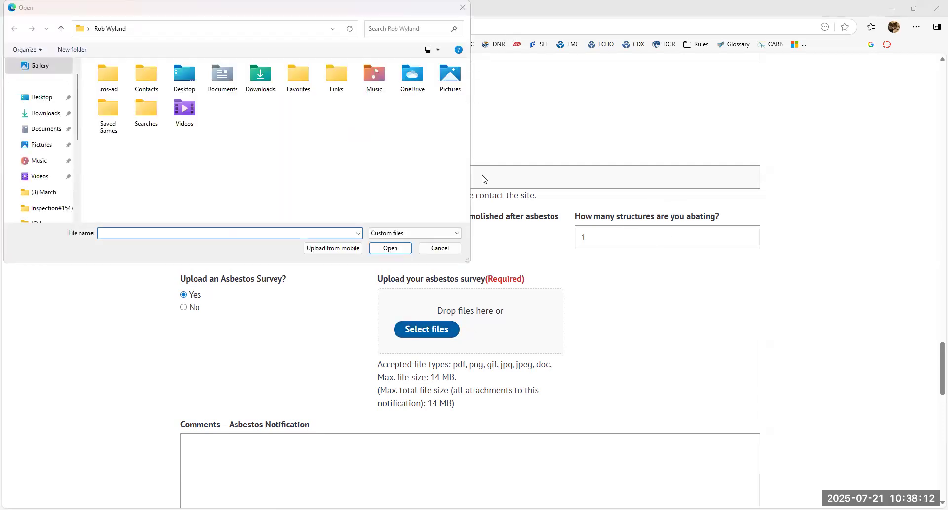
left_click(457, 248)
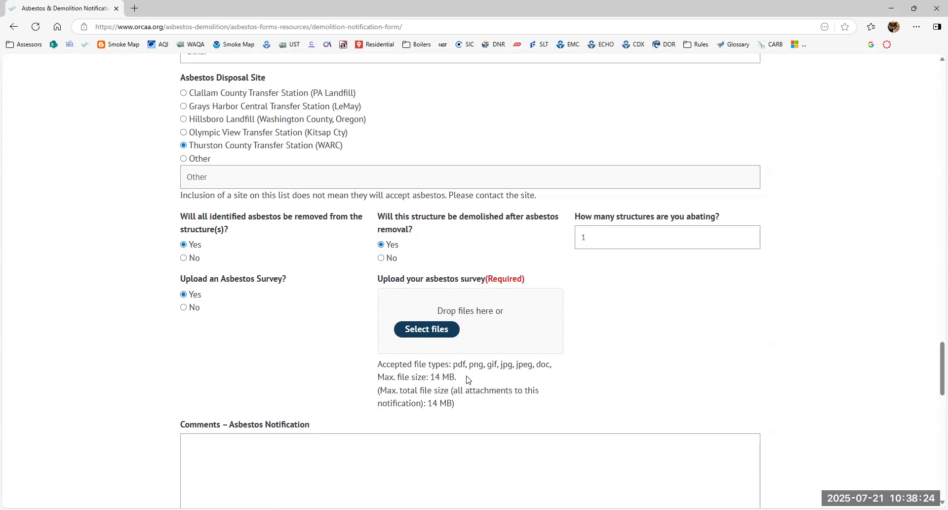
Step: Indicate that a demolition will occur as part of this project and that asbestos was identified in the asbestos survey
scroll(449, 385, "down", 2)
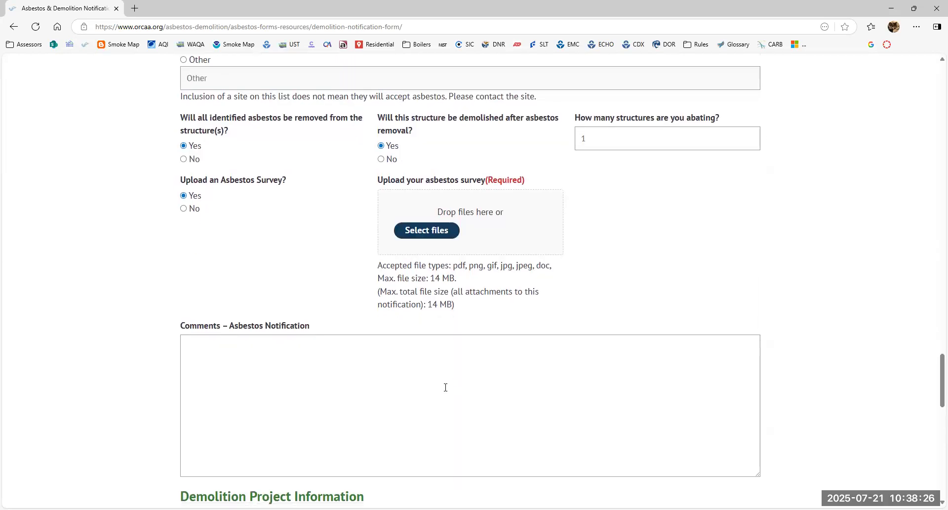
left_click(423, 383)
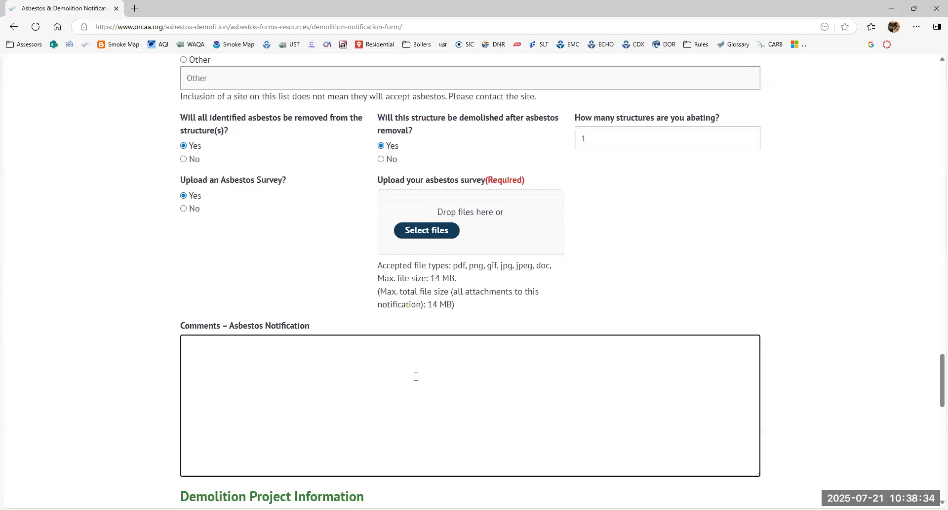
scroll(276, 344, "down", 1)
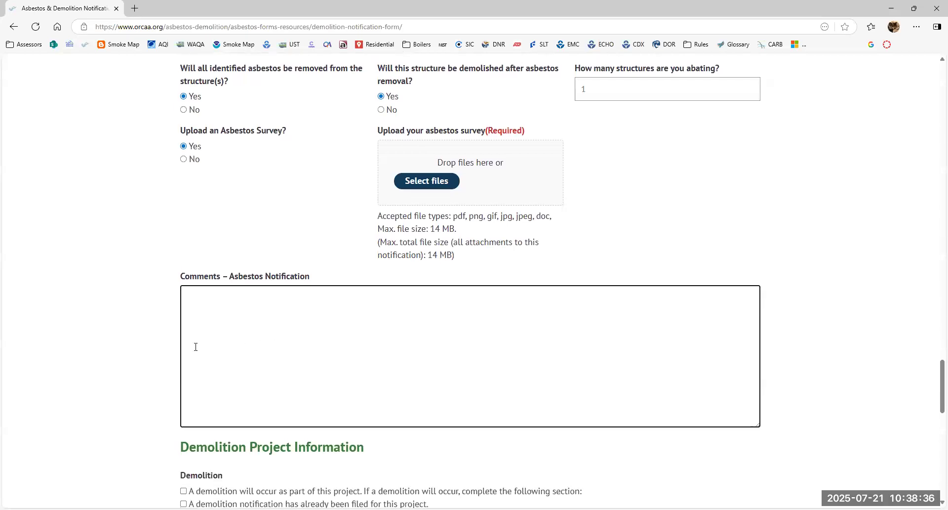
scroll(187, 342, "down", 1)
scroll(159, 334, "down", 2)
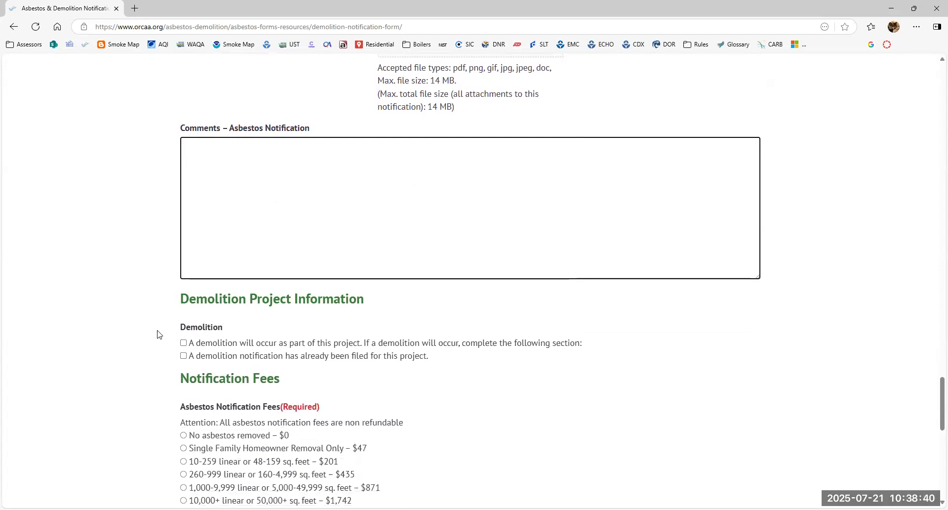
left_click(183, 343)
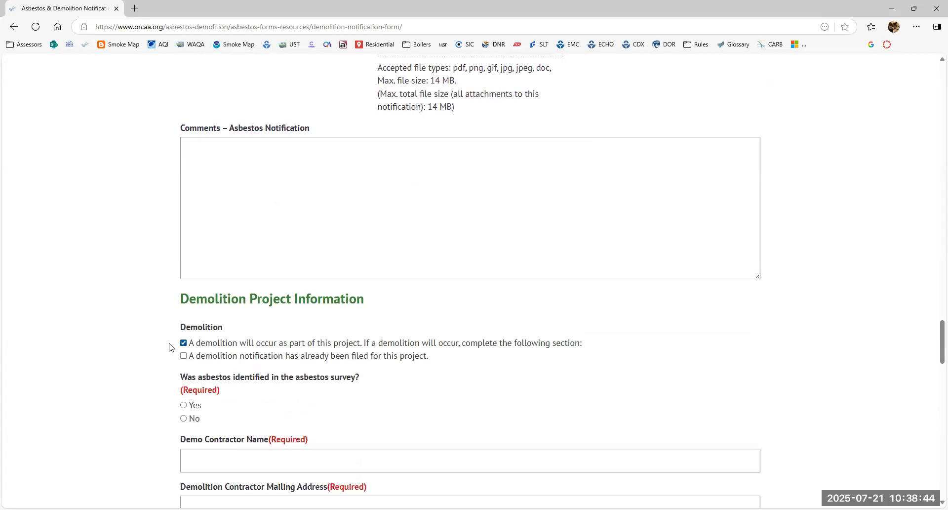
scroll(168, 344, "down", 1)
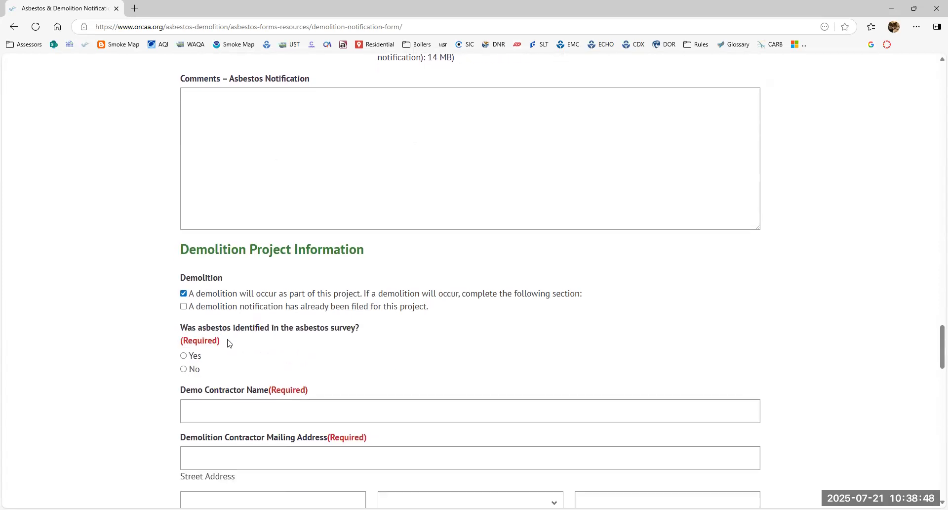
left_click(184, 356)
Step: Change the asbestos section's survey upload answer to No, and answer Yes to having had an asbestos survey in the demolition section
scroll(311, 346, "down", 3)
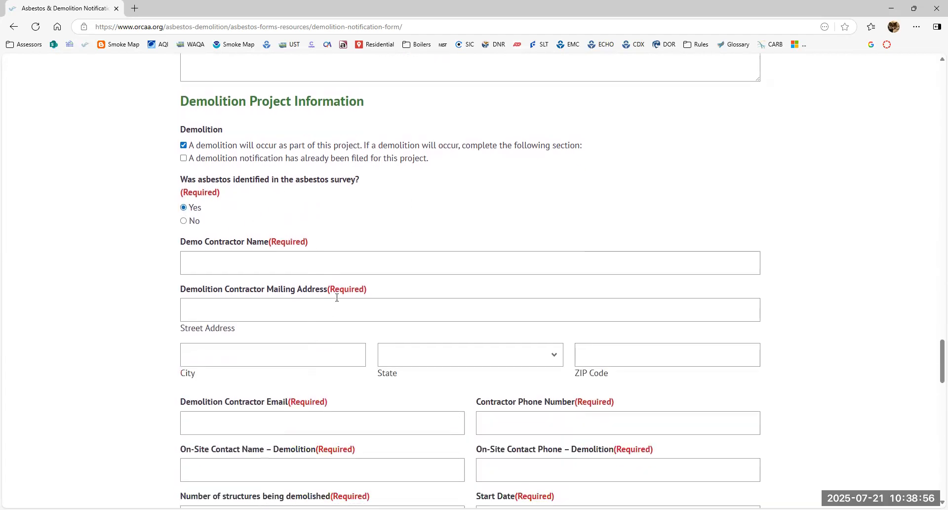
scroll(327, 265, "up", 7)
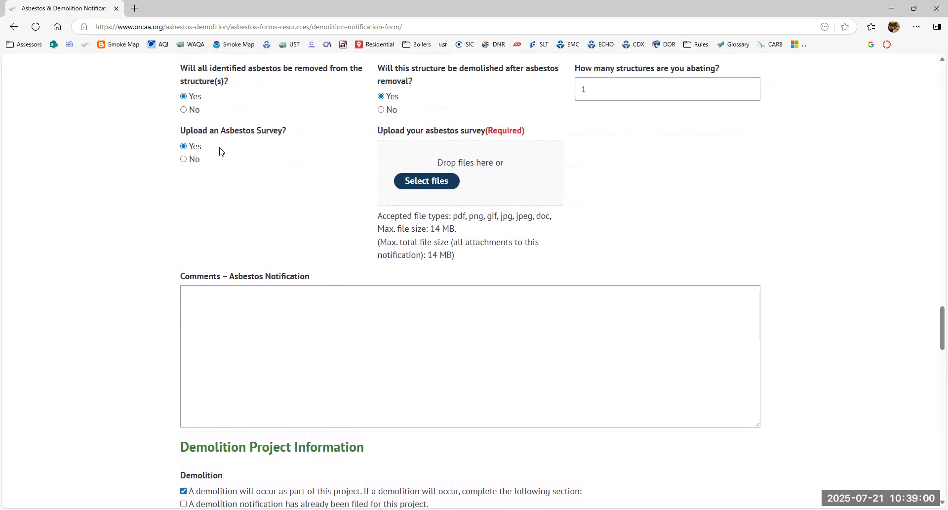
left_click(183, 159)
scroll(225, 163, "down", 5)
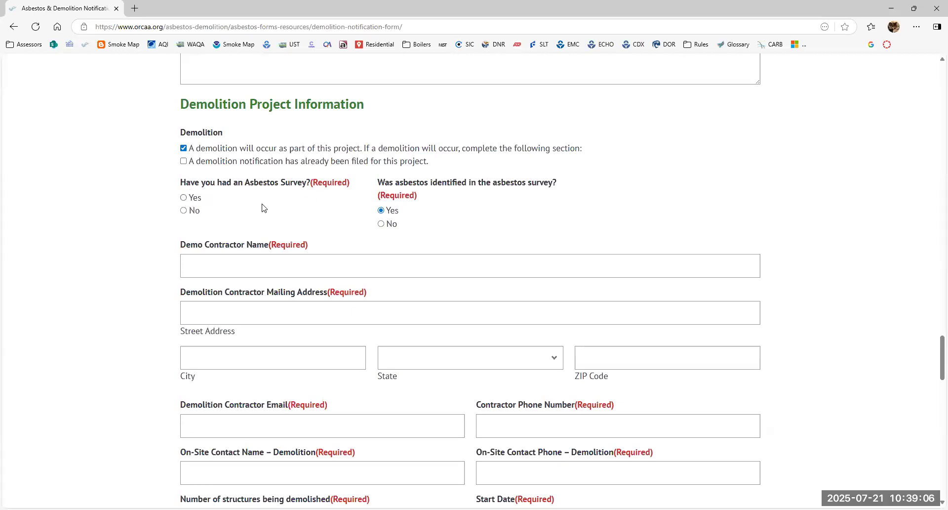
left_click(183, 198)
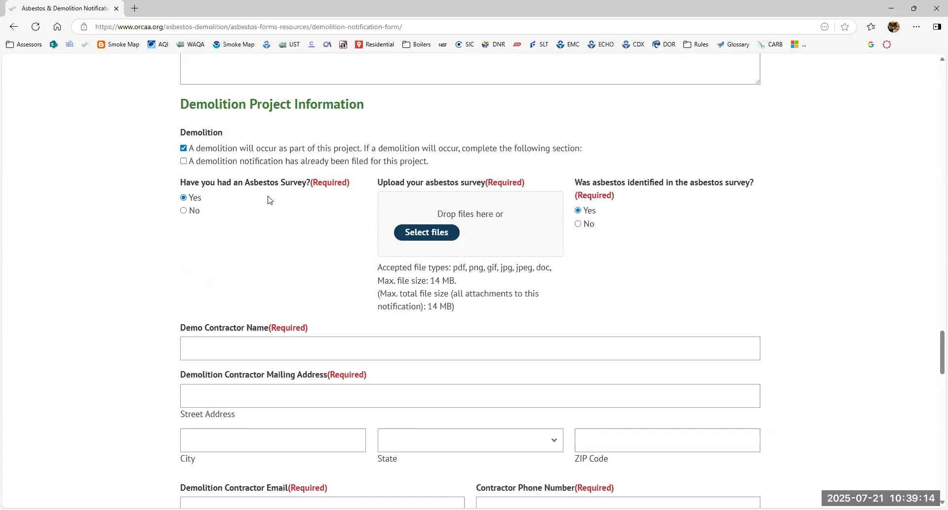
Step: Set the number of structures being demolished to 1
scroll(268, 199, "down", 1)
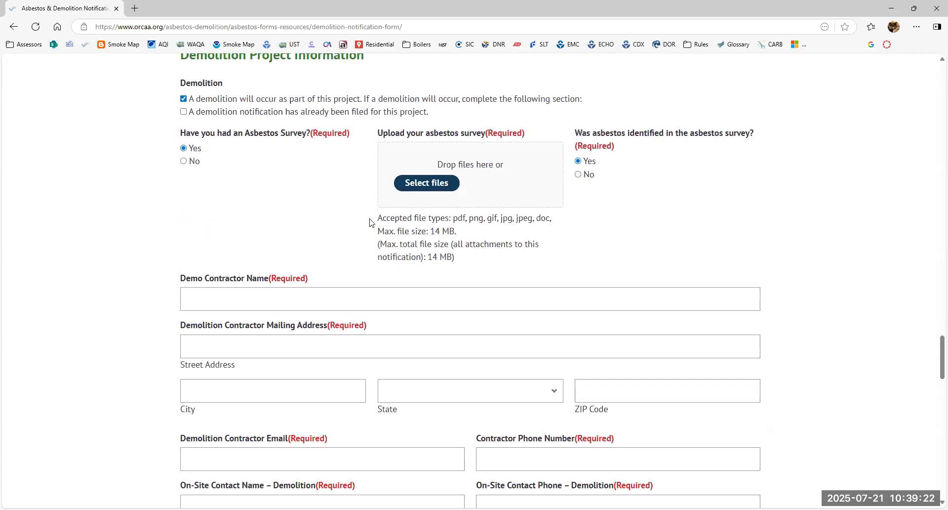
scroll(414, 184, "down", 2)
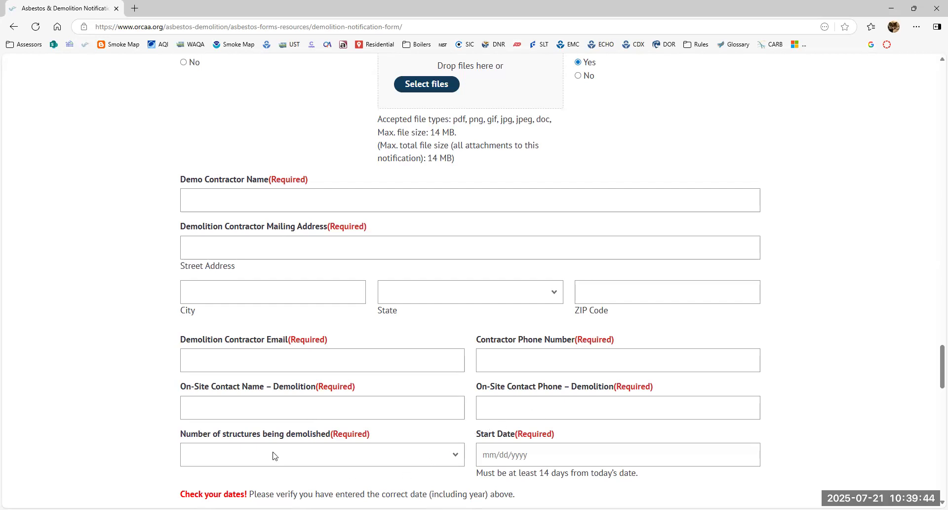
scroll(272, 455, "down", 1)
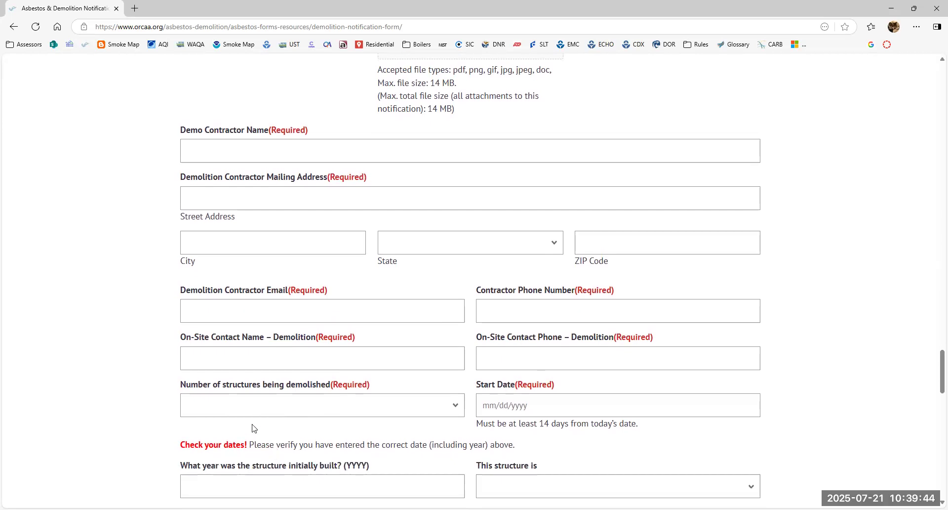
left_click(225, 404)
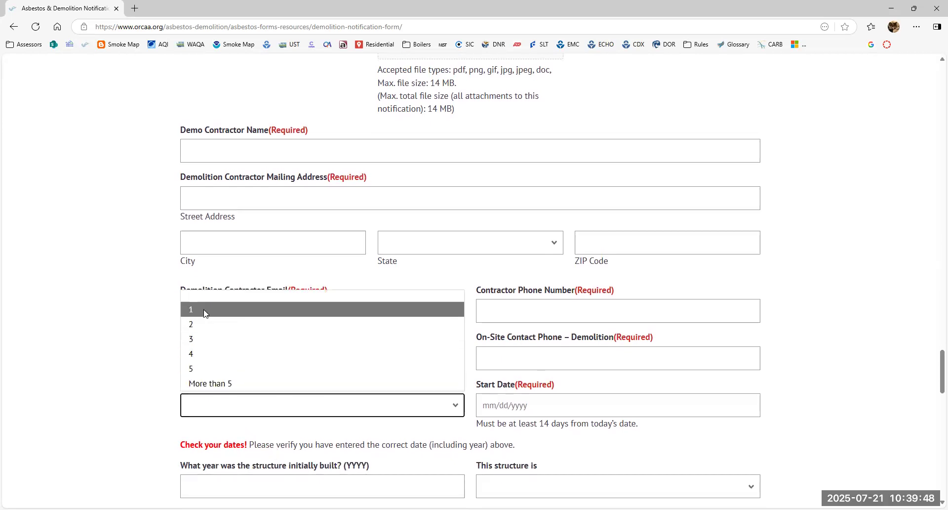
left_click(205, 313)
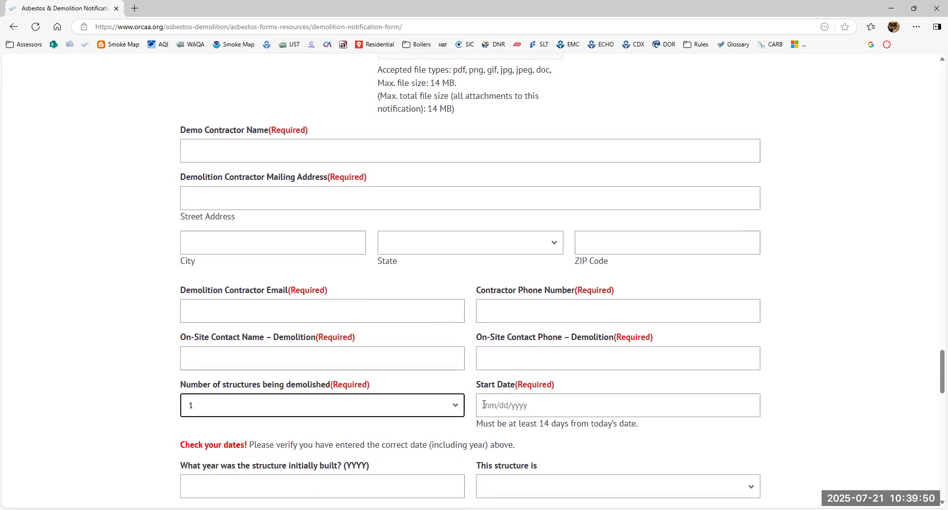
Step: Set the demolition start date to 08/19/2025
left_click(489, 406)
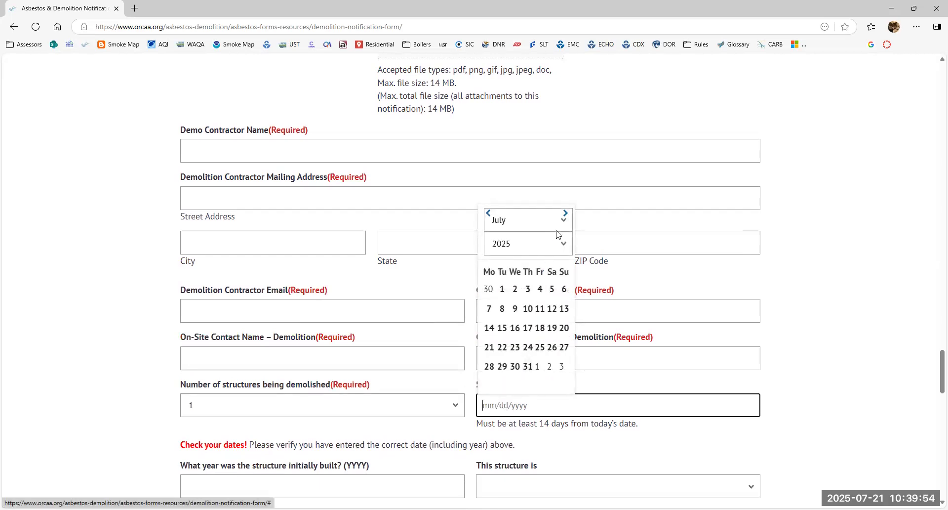
left_click(565, 215)
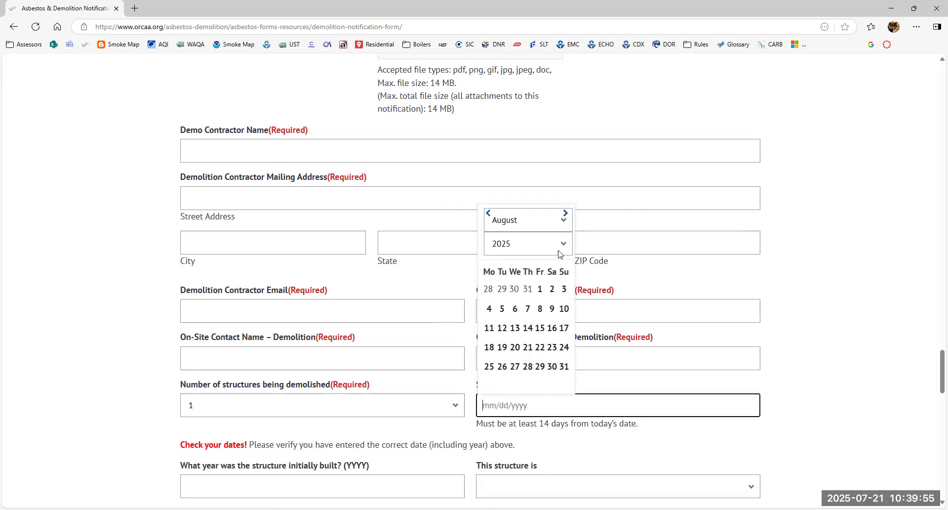
left_click(502, 349)
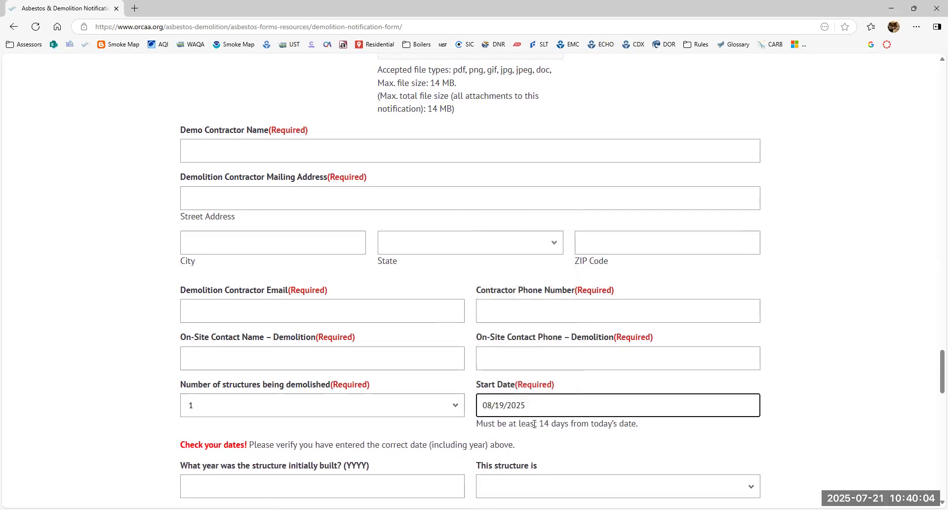
scroll(533, 423, "down", 3)
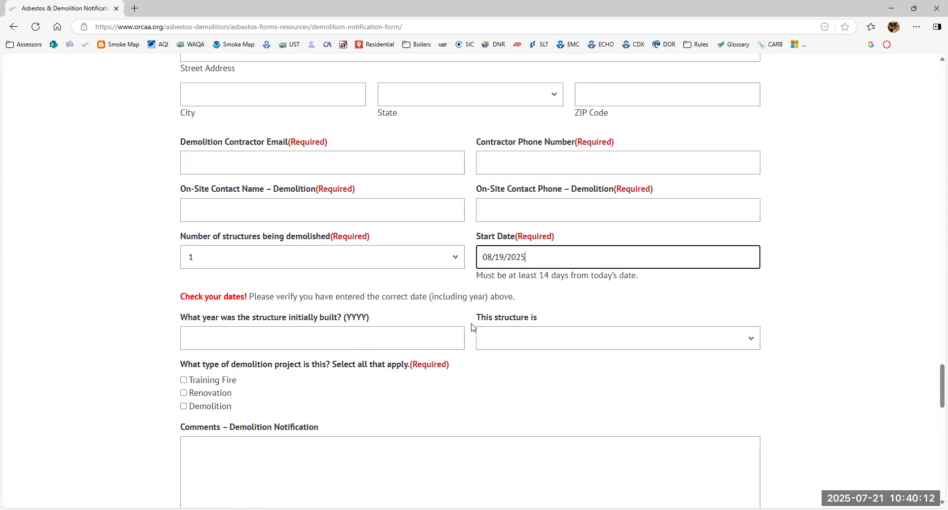
Step: Describe the structure as built on-site and select Demolition as the type of demolition project
left_click(486, 336)
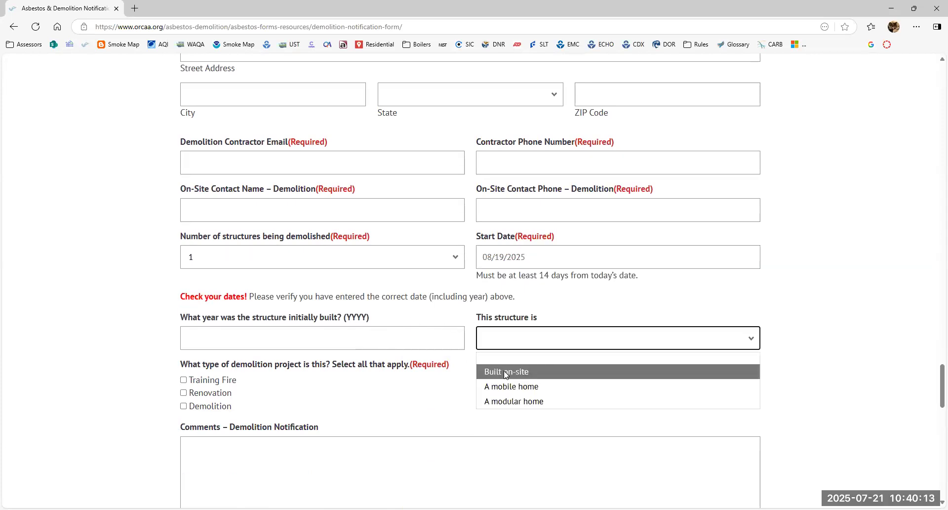
left_click(536, 371)
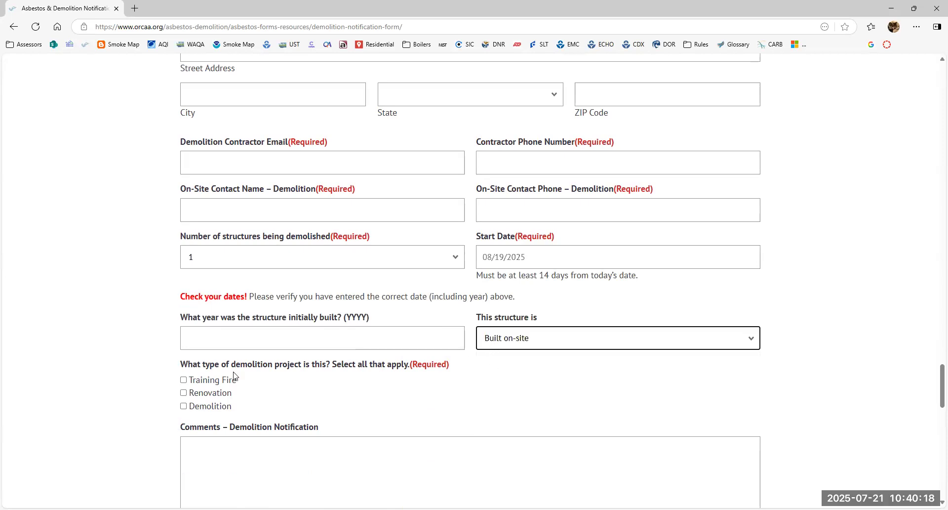
scroll(233, 375, "down", 1)
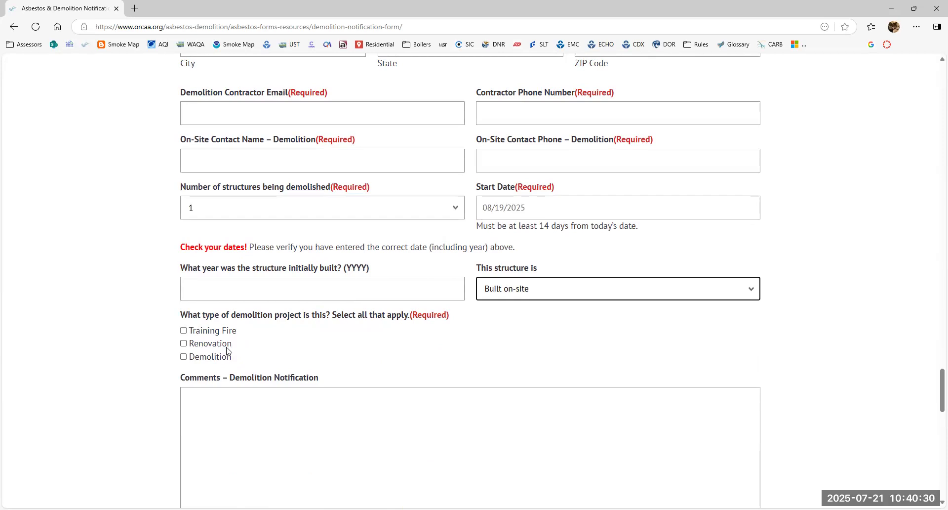
left_click(184, 357)
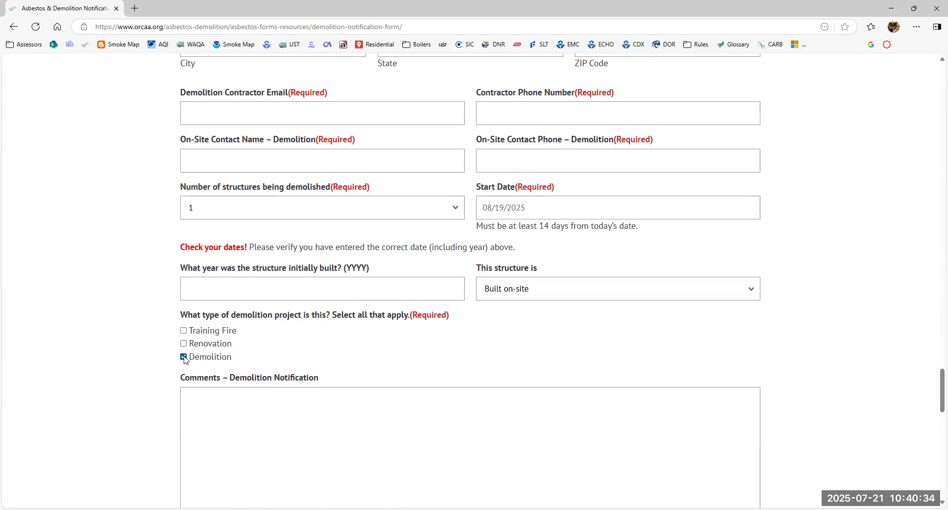
scroll(252, 363, "down", 2)
left_click(256, 343)
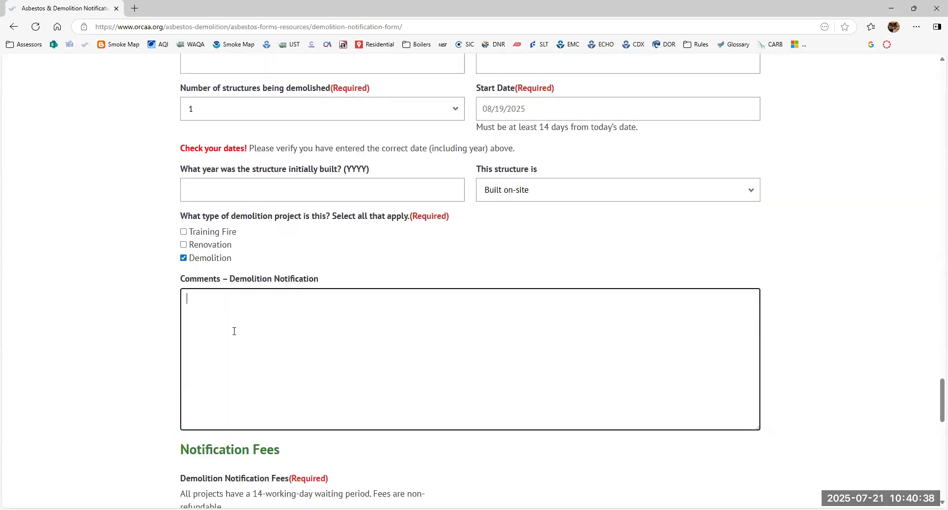
Step: Choose the All Other Structures – $80.00 demolition fee and the 260-999 linear or 160-4,999 sq. feet – $435 asbestos fee
scroll(168, 329, "down", 4)
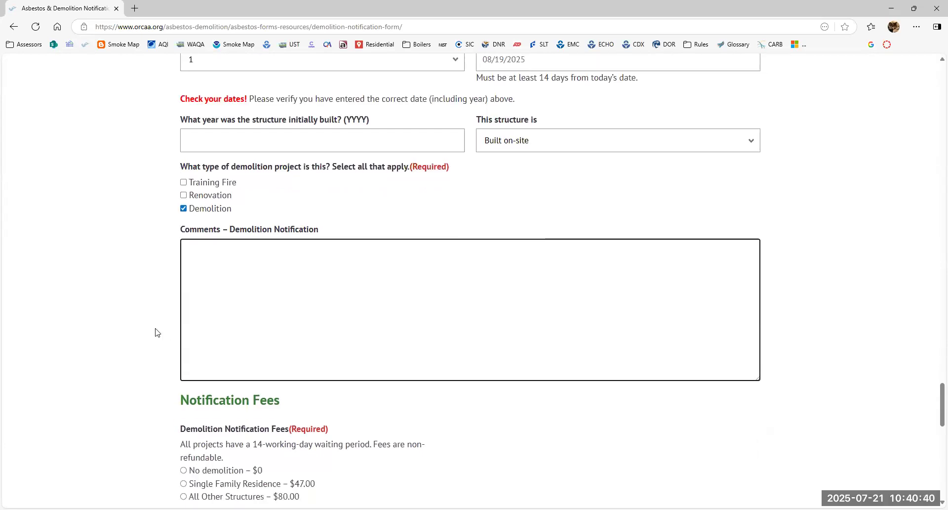
scroll(143, 314, "down", 2)
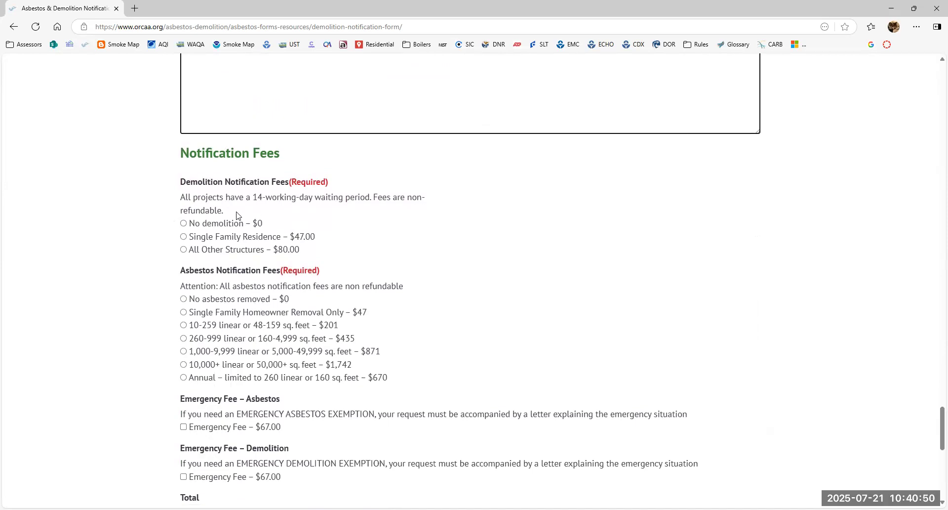
left_click(184, 251)
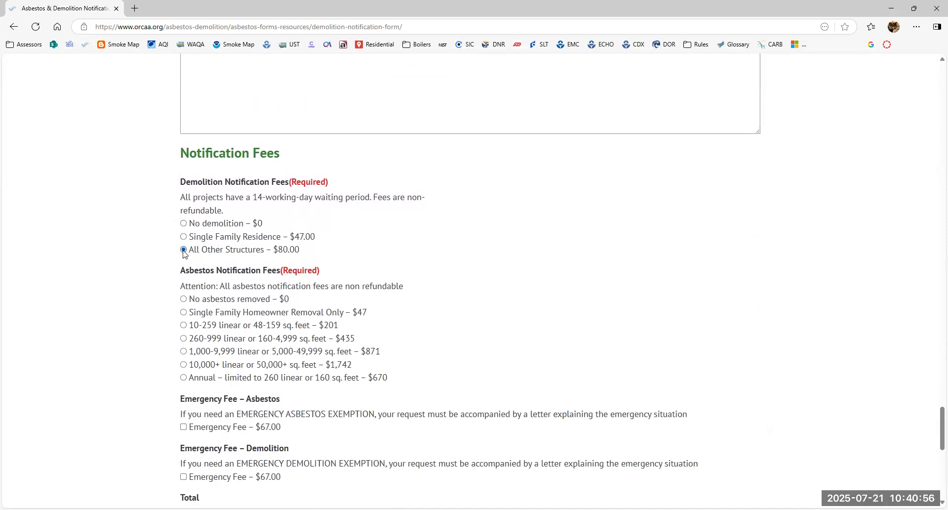
scroll(154, 254, "down", 1)
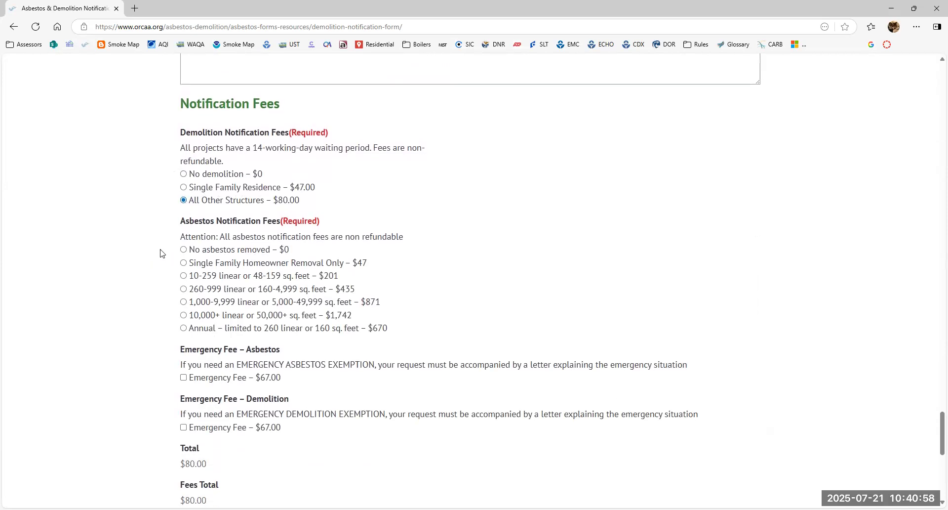
scroll(163, 249, "down", 1)
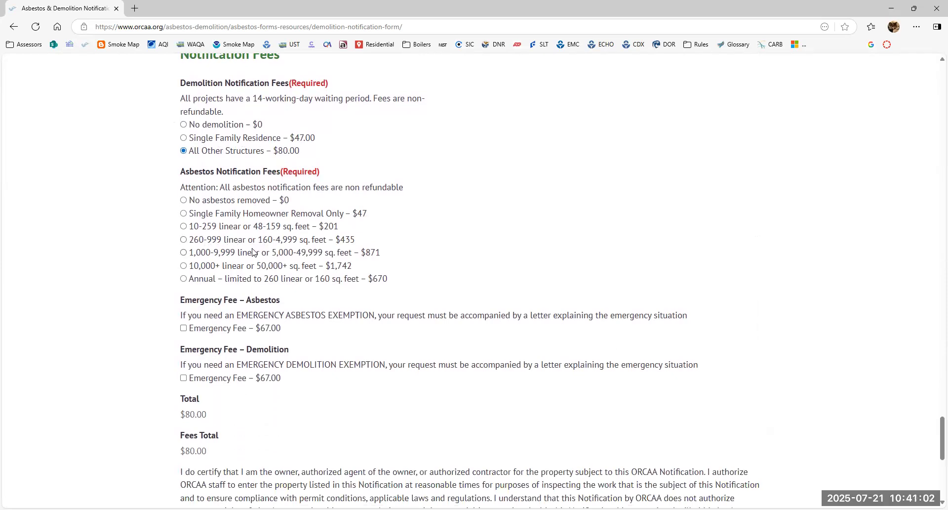
left_click(192, 240)
Step: Review the emergency fee options, the calculated fee total and the certification statement at the end of the form
scroll(183, 249, "down", 2)
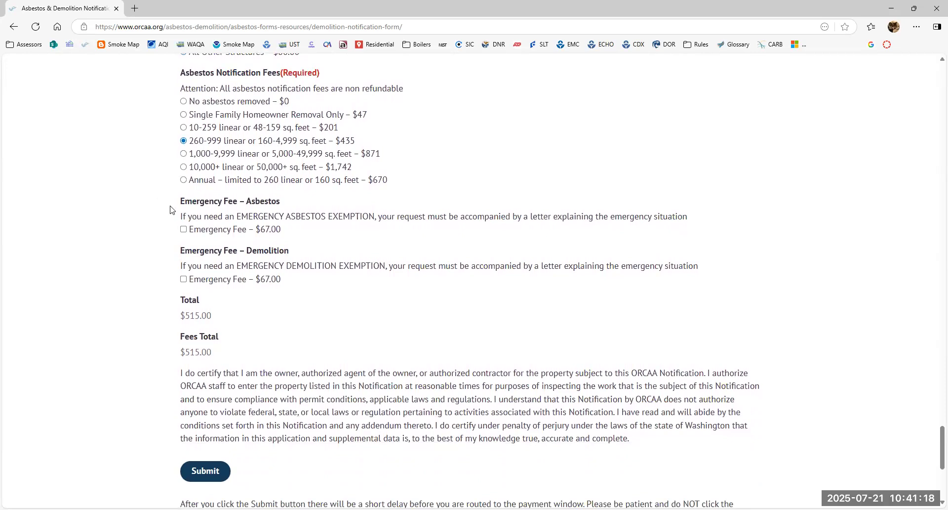
scroll(171, 216, "down", 1)
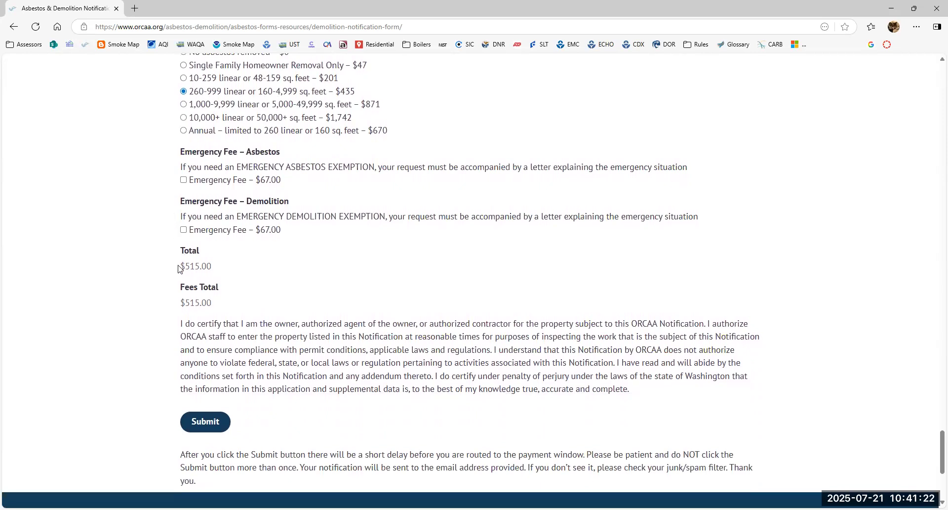
left_click_drag(186, 266, 217, 267)
left_click(218, 267)
scroll(221, 293, "down", 2)
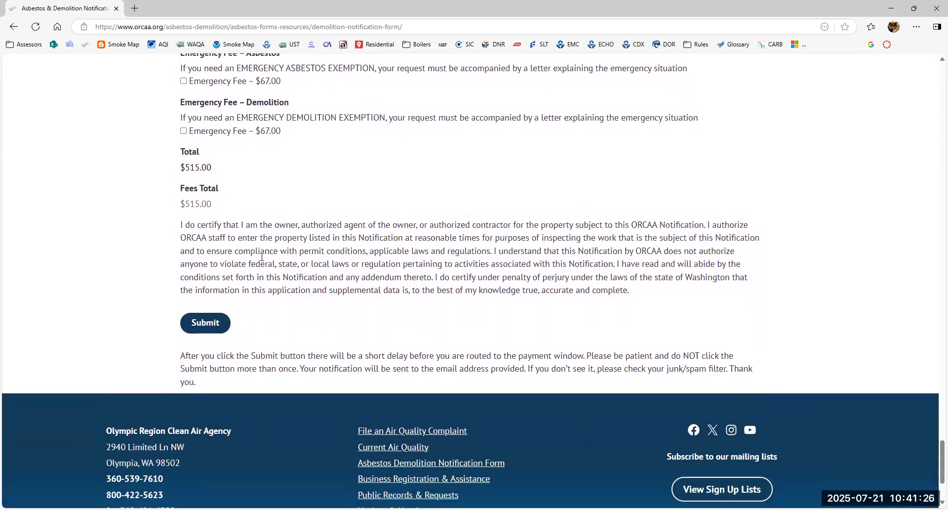